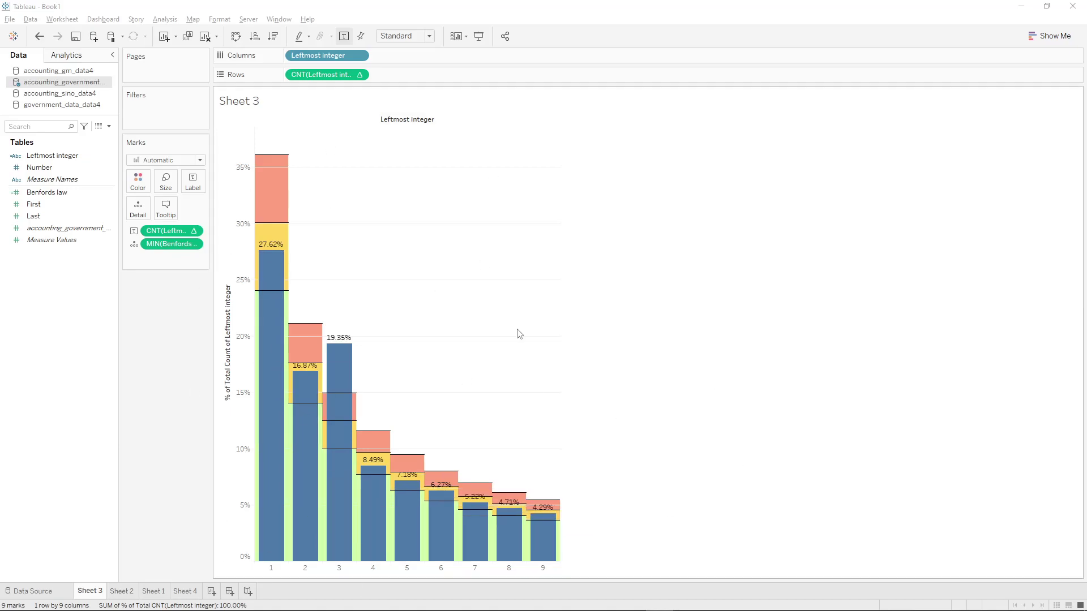
Open Sheet 4 and select accounting_sino_data4 as its data source
left_click(186, 592)
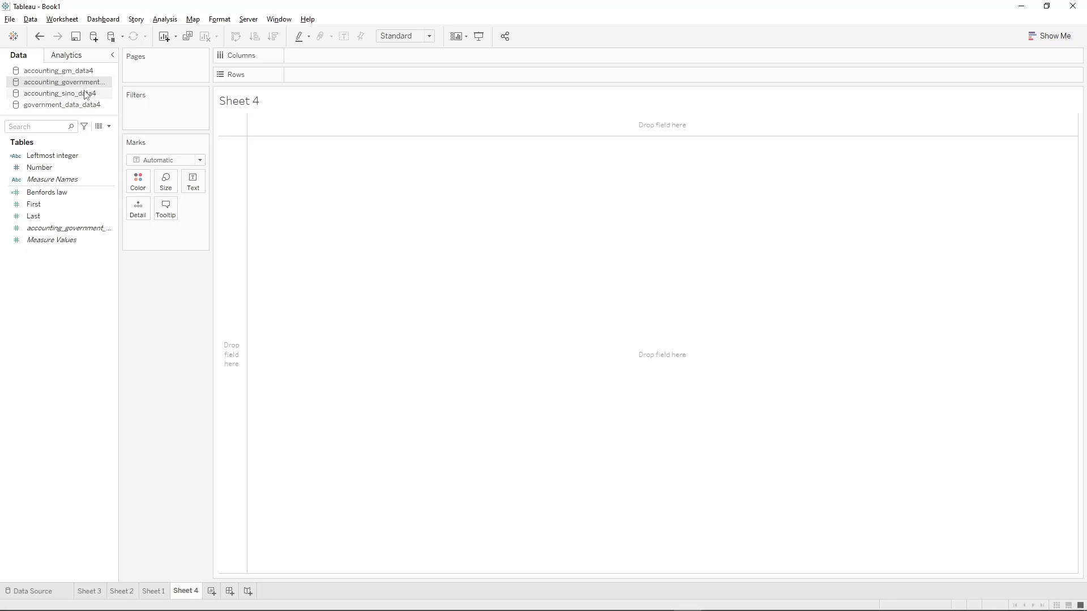
left_click(86, 94)
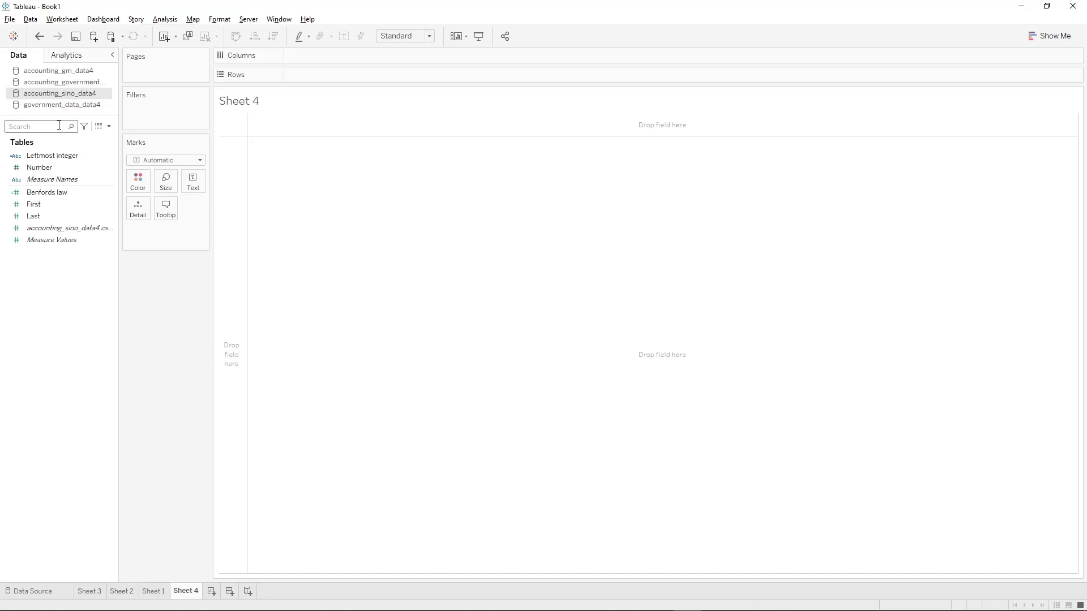
left_click(84, 180)
Draft a calculated field named Leftmost integer with the formula LEFT(STR([Number]),1)
right_click(66, 260)
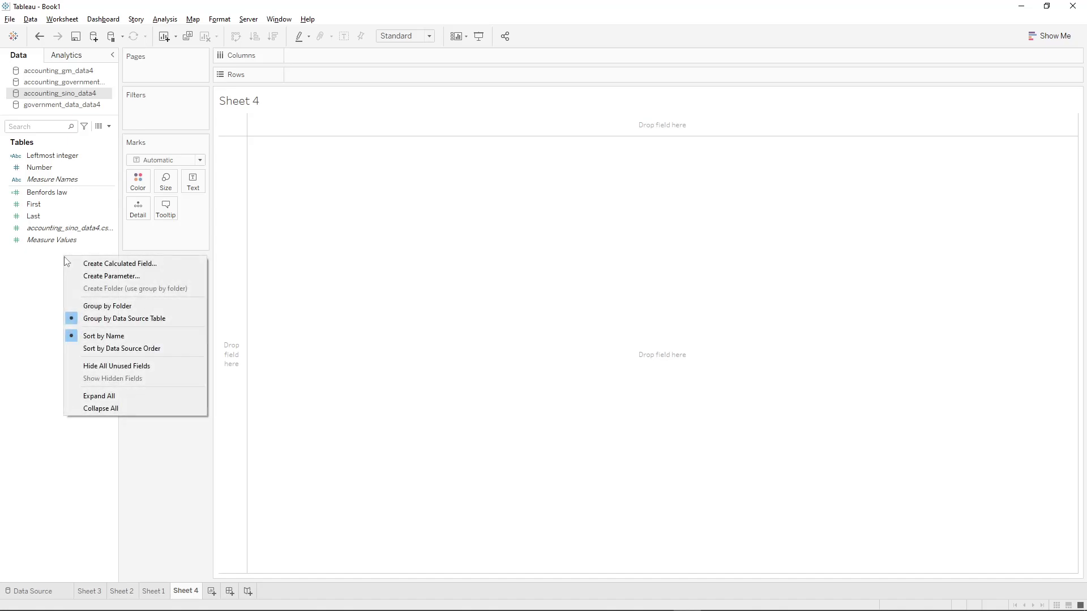
left_click(97, 263)
left_click_drag(491, 221, 357, 233)
type("Leftmost integer")
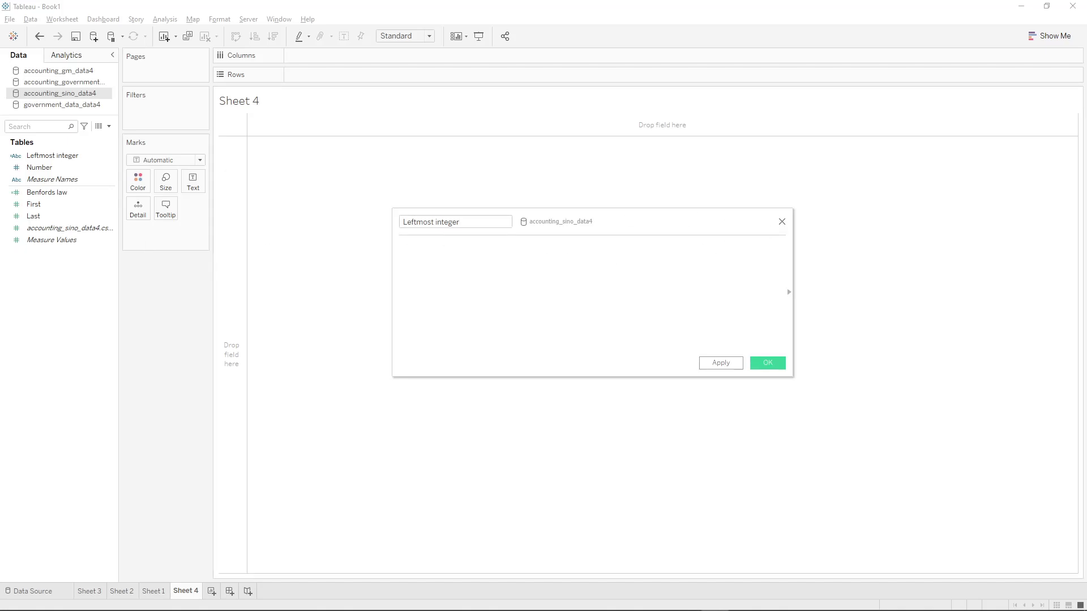
left_click(434, 272)
type("LEFT(STR([Number]),1)")
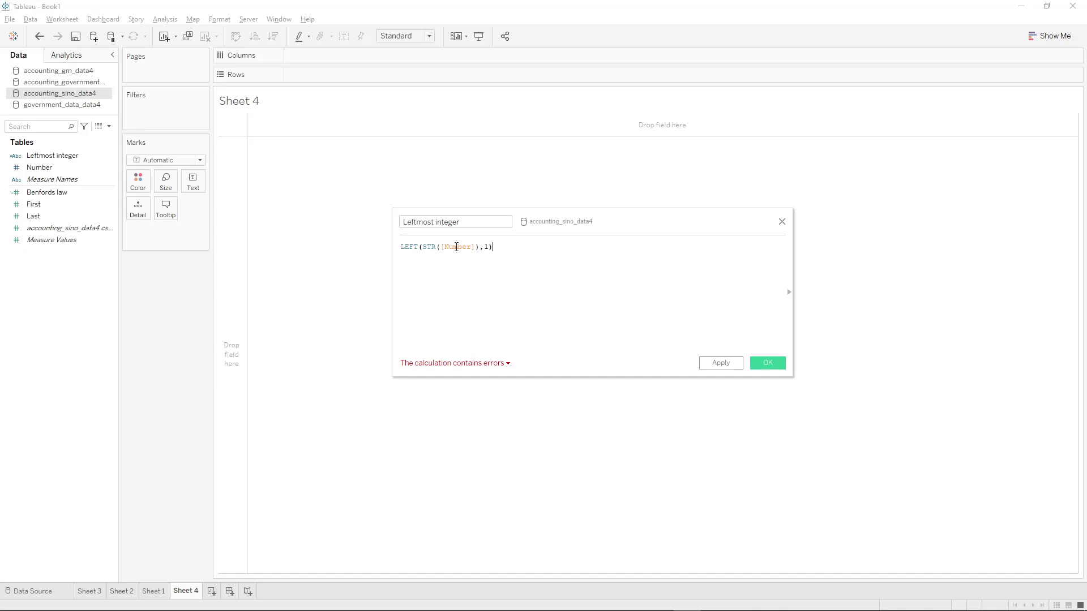
Inspect the Number column in the data source, discard the Leftmost integer draft, and return to Sheet 4
left_click(53, 170)
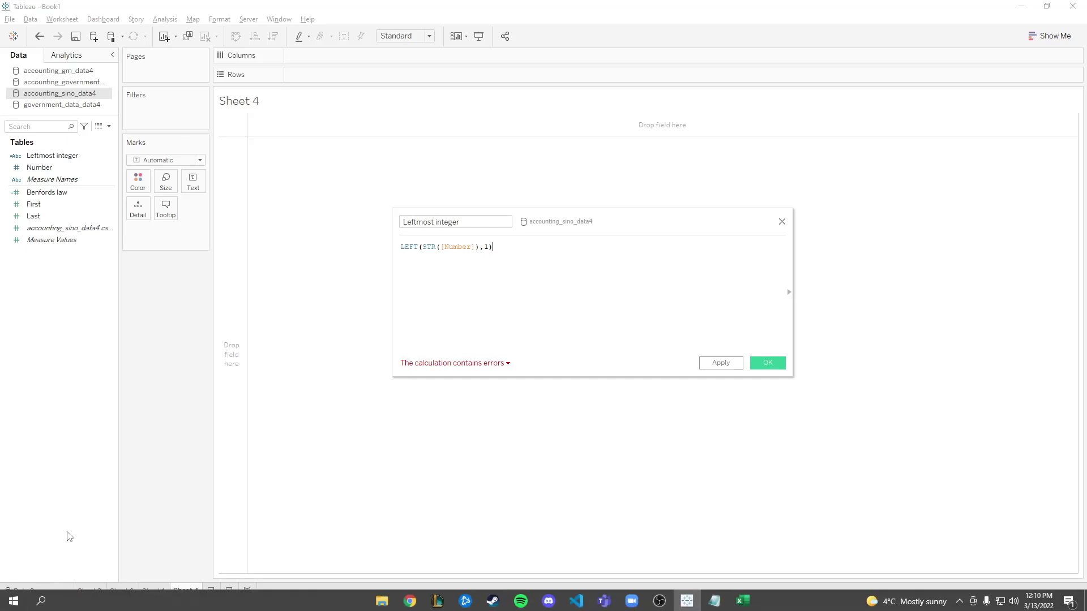
left_click(63, 590)
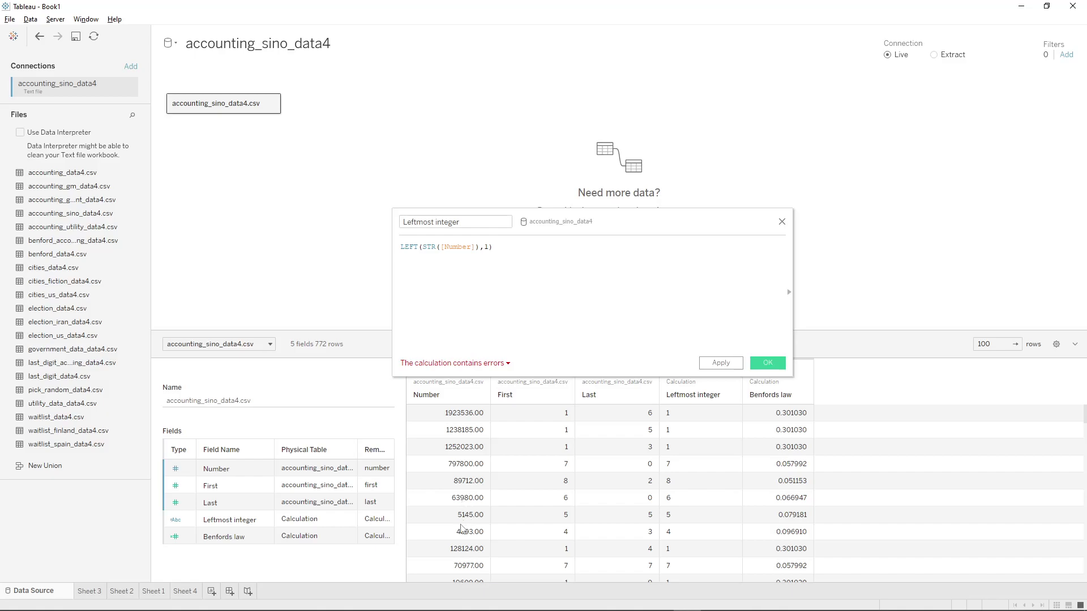
right_click(482, 383)
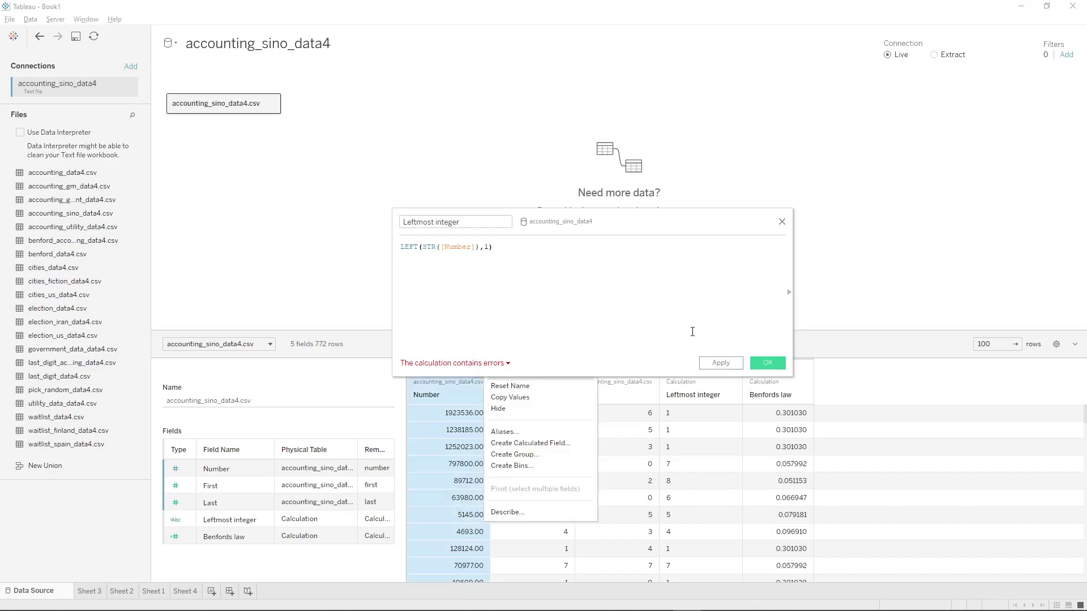
left_click(782, 223)
left_click(184, 592)
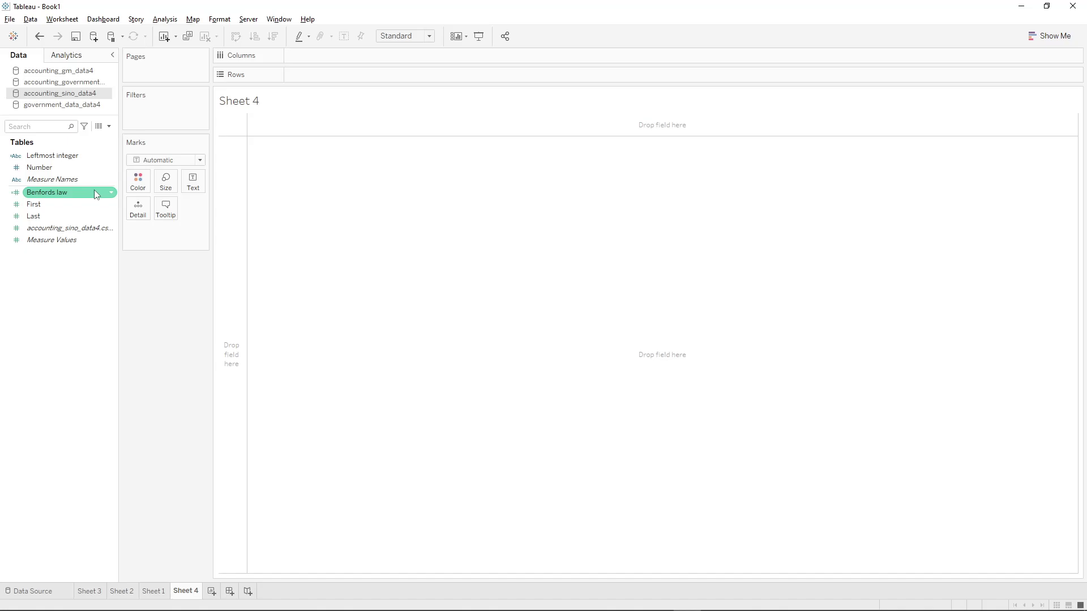
Draft a calculated field named Benfords law with LOG(INT([Leftmost integer])+1)-LOG(INT([Leftmost integer])), and discard the draft
right_click(72, 278)
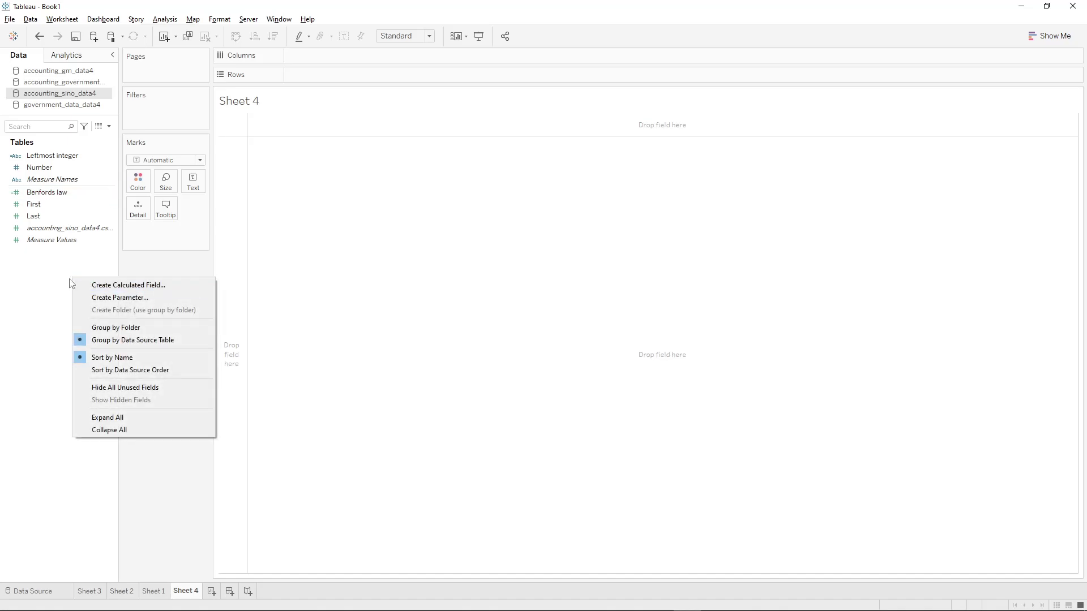
left_click(77, 285)
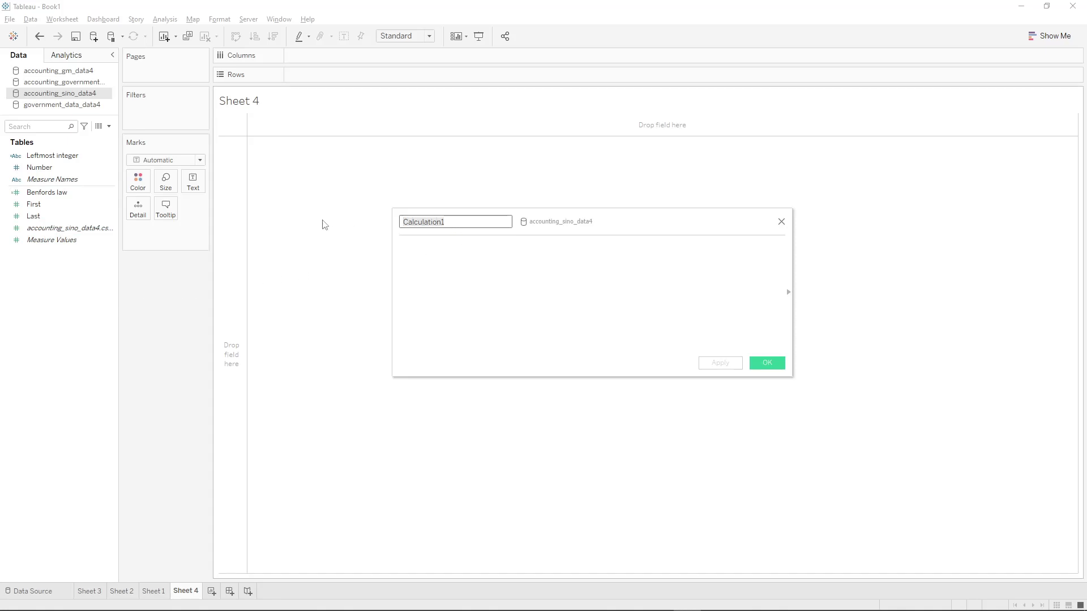
type("Benfords law")
key("Tab")
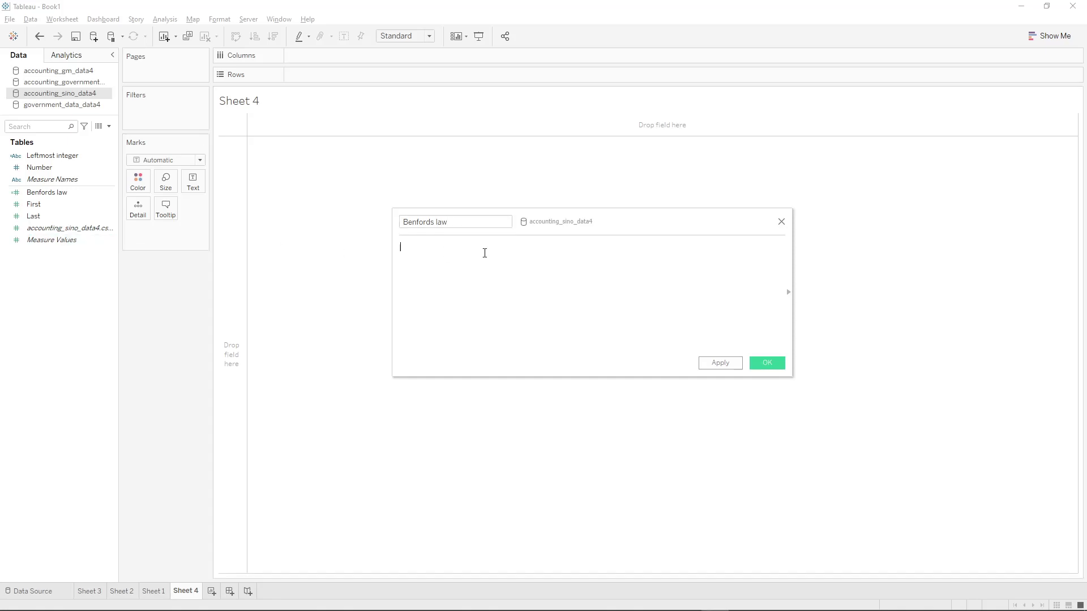
type("LOG(INT([Leftmost integer])+1)-LOG(INT([Leftmost integer]))")
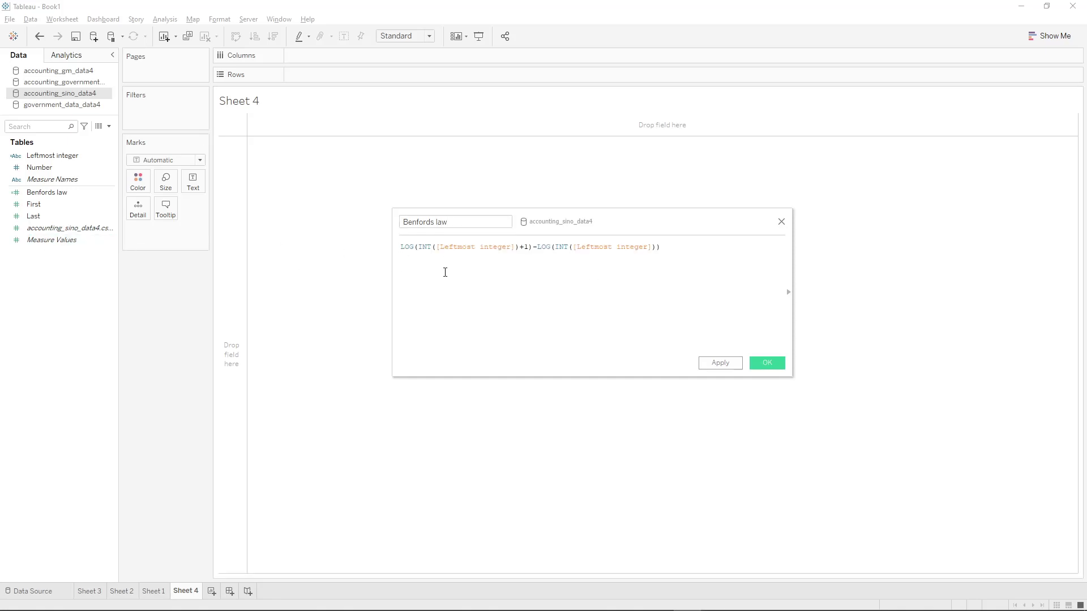
left_click_drag(700, 247, 207, 245)
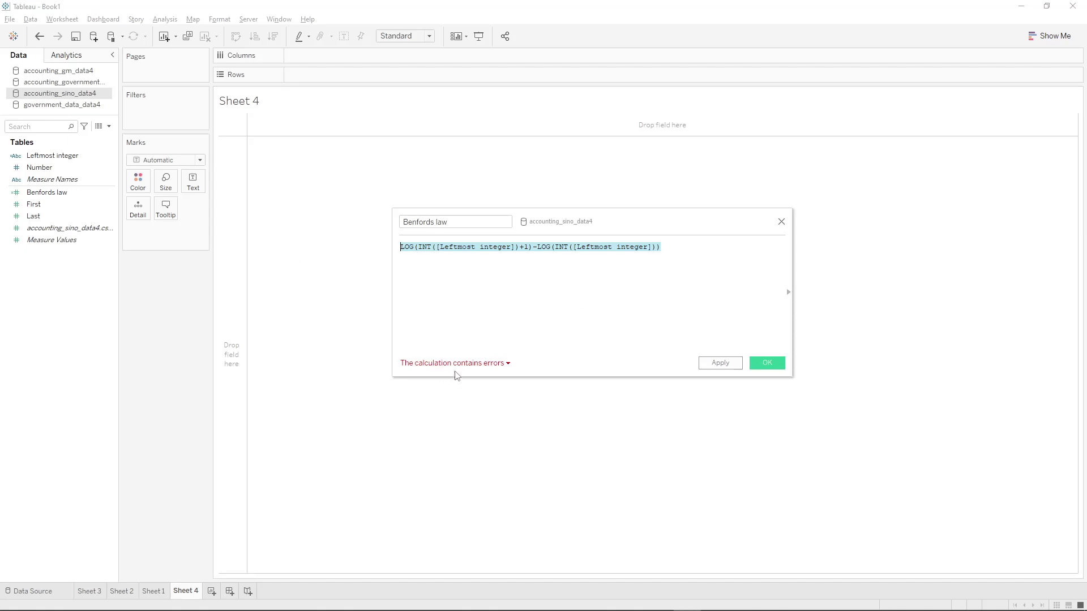
left_click(592, 289)
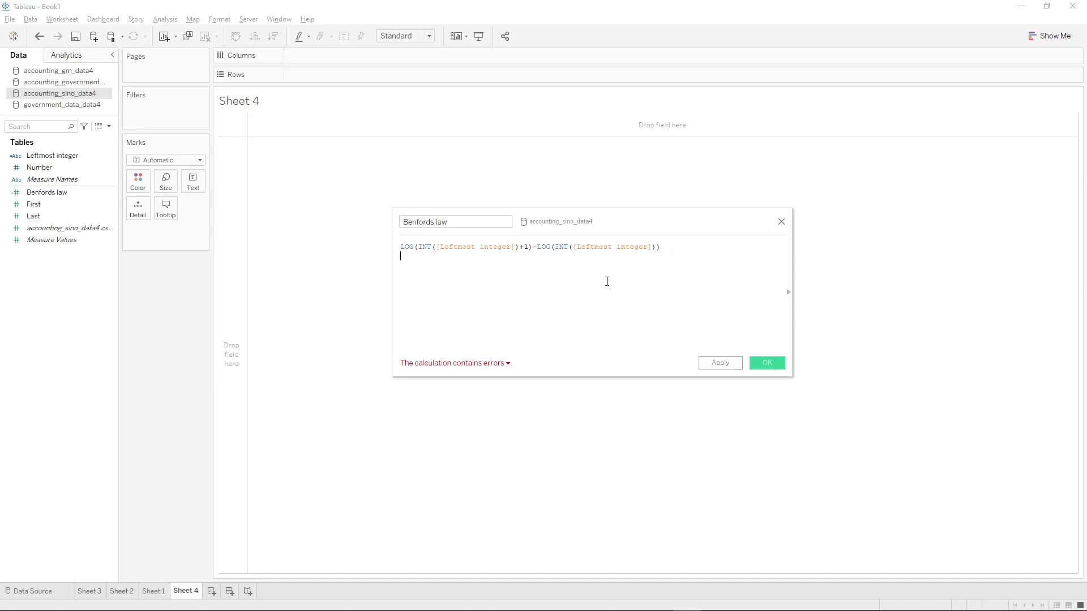
left_click(781, 223)
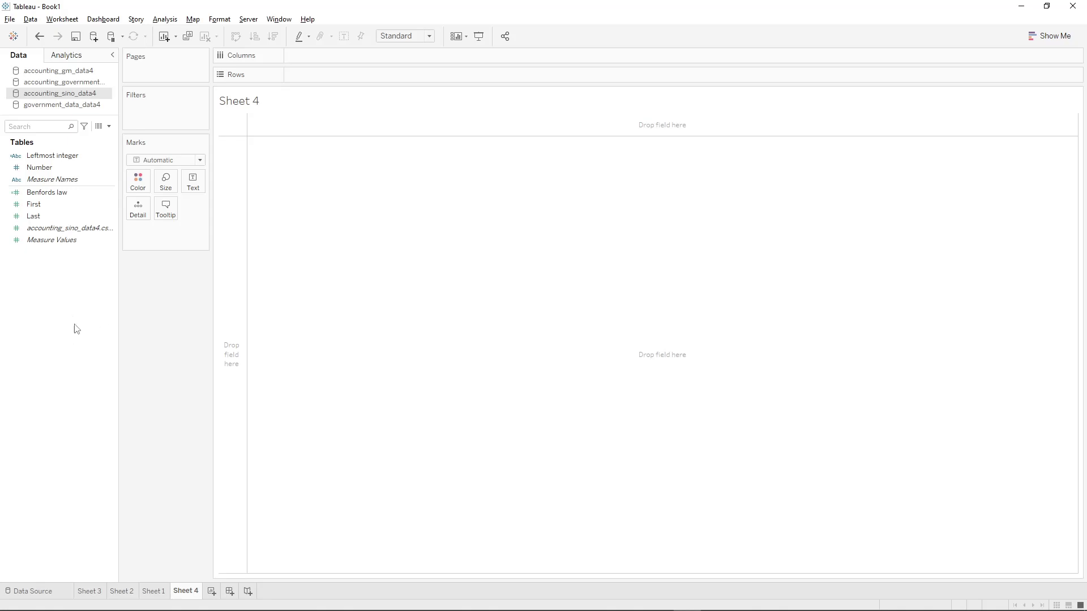
Place Leftmost integer on both Columns and Rows, aggregating the Rows field as a Count measure
left_click(76, 160)
left_click_drag(76, 161, 334, 57)
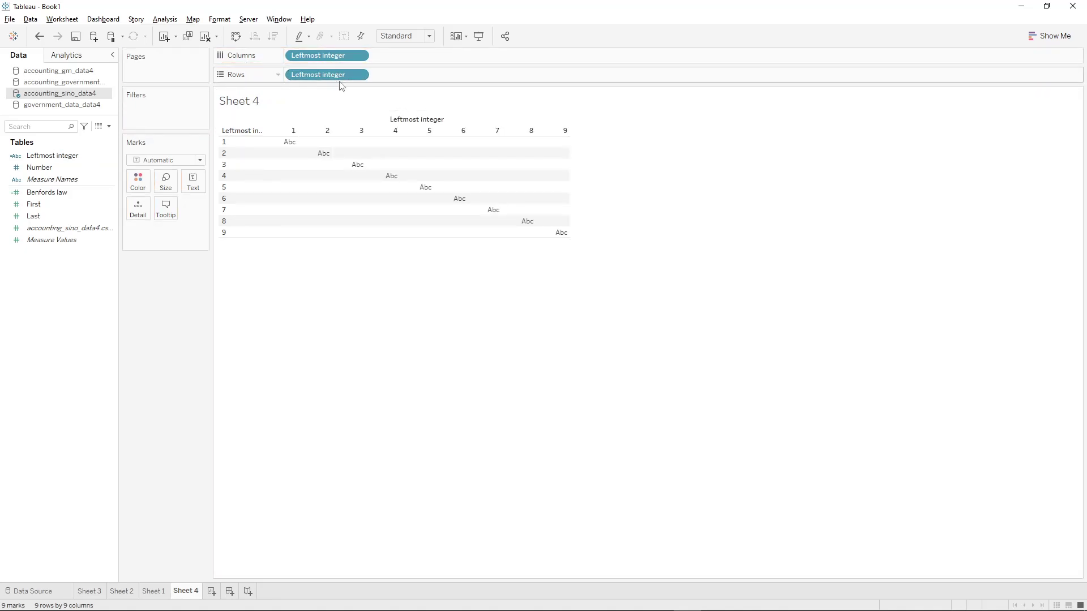
left_click(360, 75)
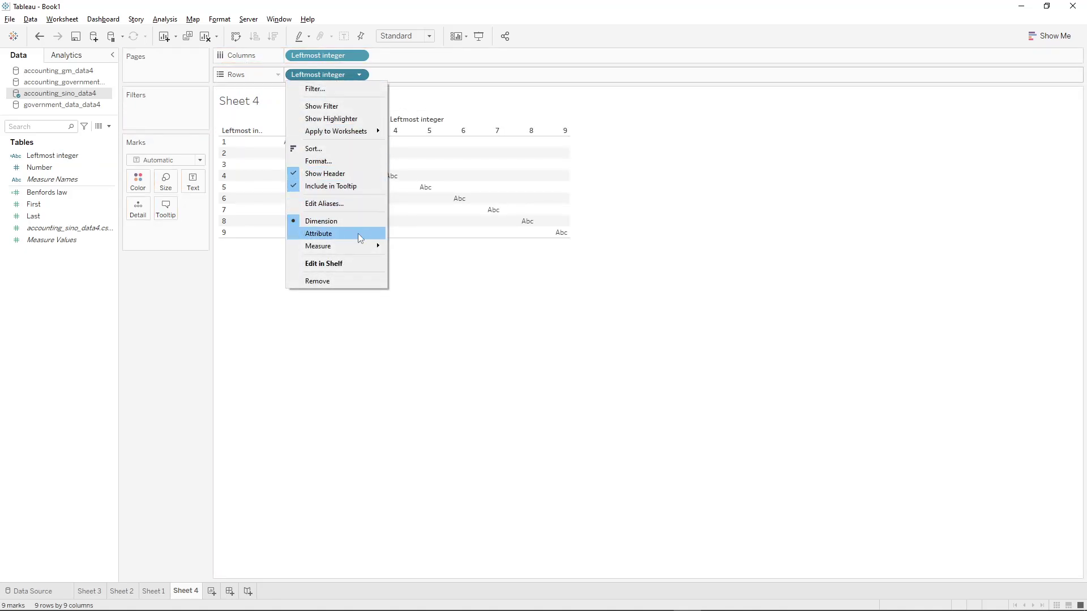
mouse_move(363, 246)
left_click(416, 273)
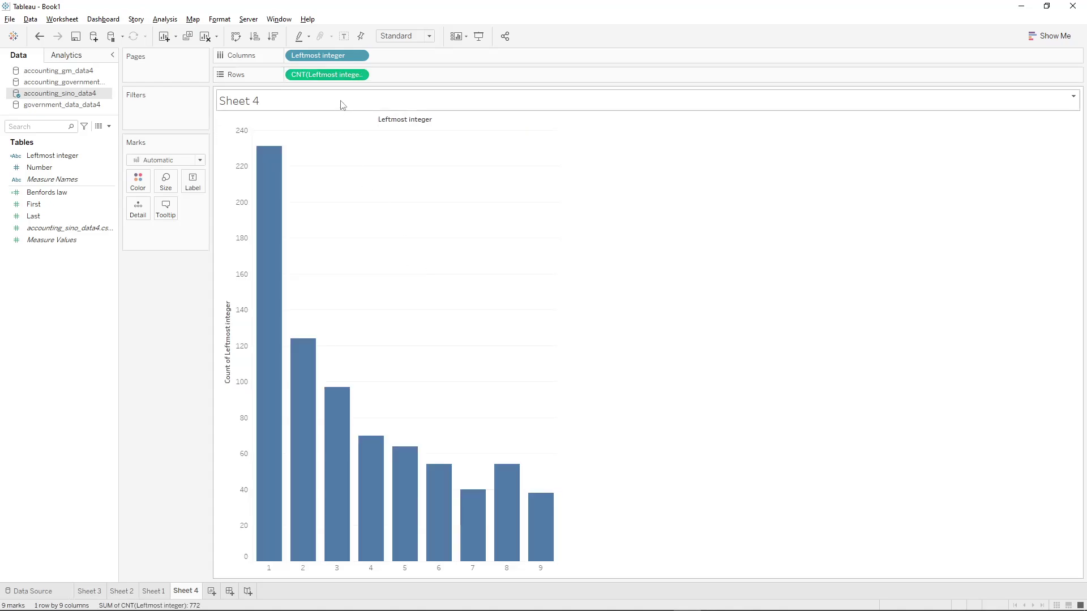
Apply the Percent of Total quick table calculation to the Leftmost integer count on Rows
left_click(360, 76)
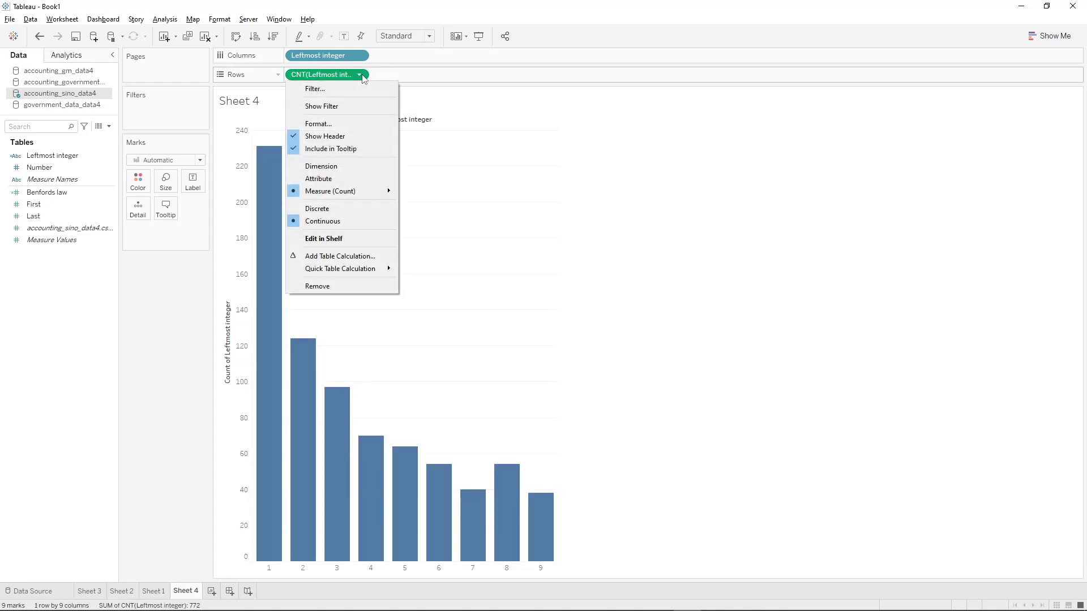
mouse_move(366, 273)
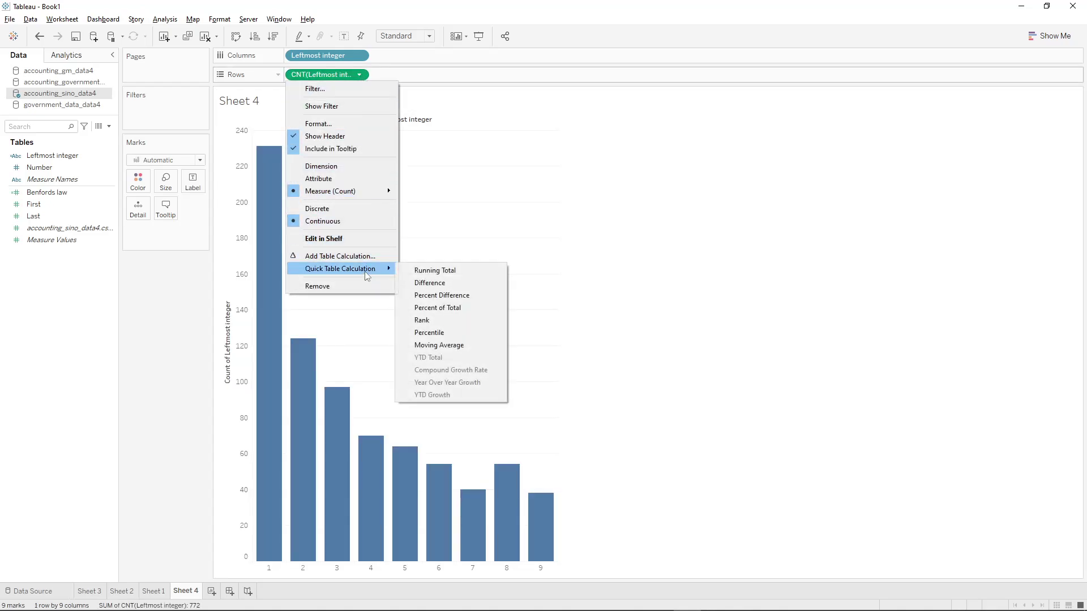
left_click(431, 309)
mouse_move(276, 287)
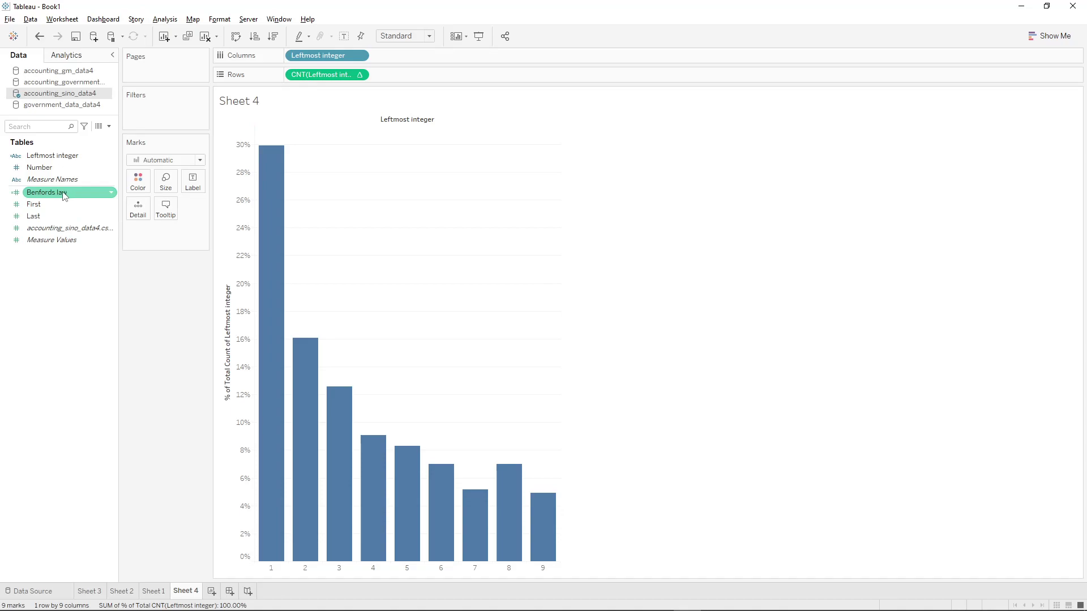
Add Benfords law to the marks as a detail and set its aggregation to Minimum
left_click_drag(64, 195, 141, 209)
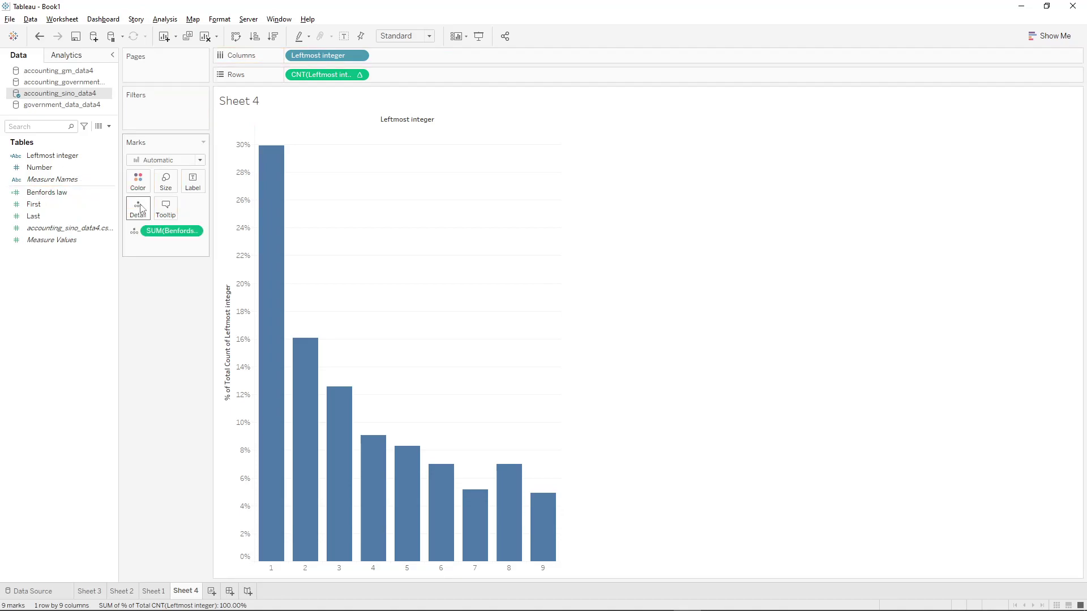
left_click(194, 232)
mouse_move(211, 334)
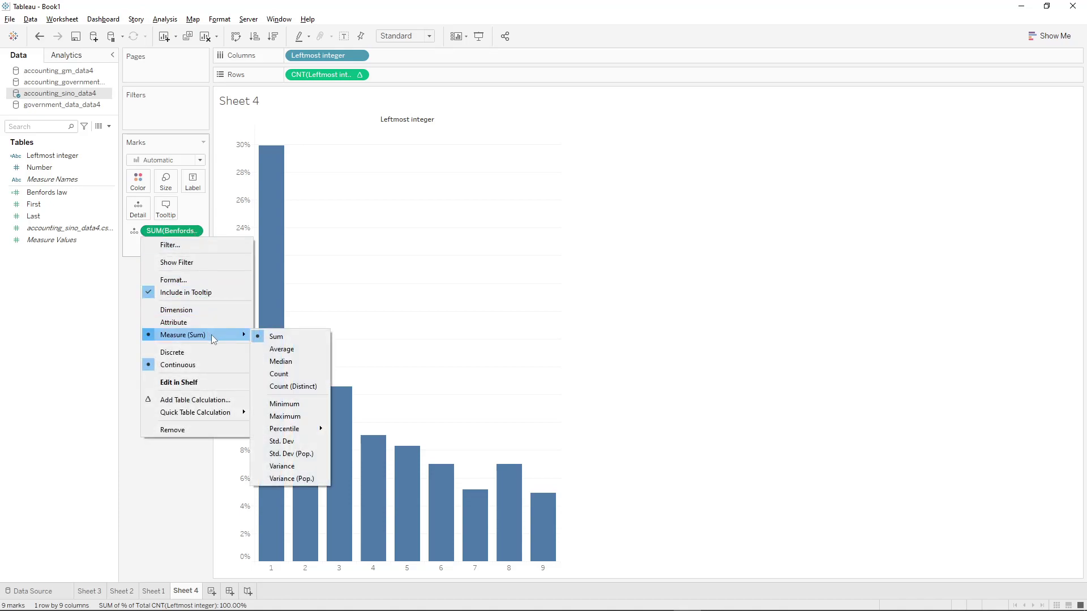
left_click(285, 405)
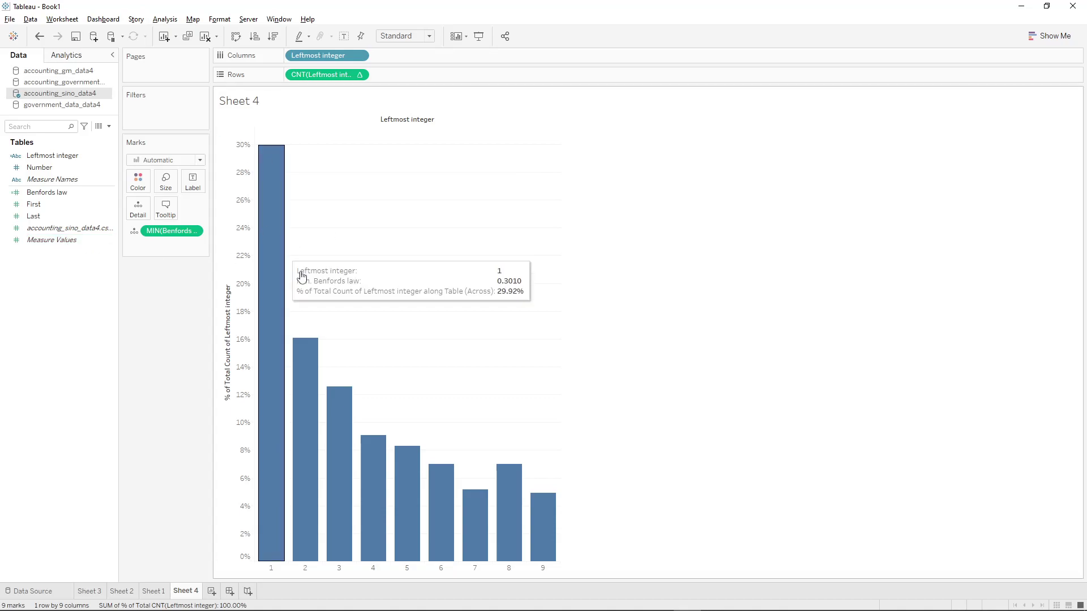
Add a per-cell distribution band to the chart at 80, 100 and 120 percent of the average MIN(Benfords law)
left_click(72, 57)
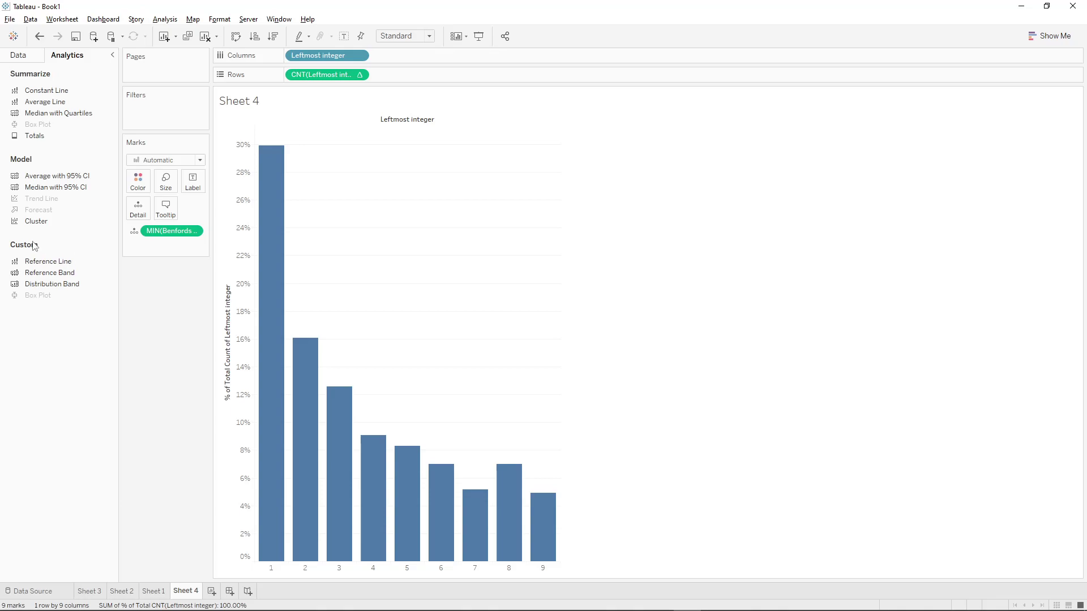
left_click_drag(66, 290, 403, 152)
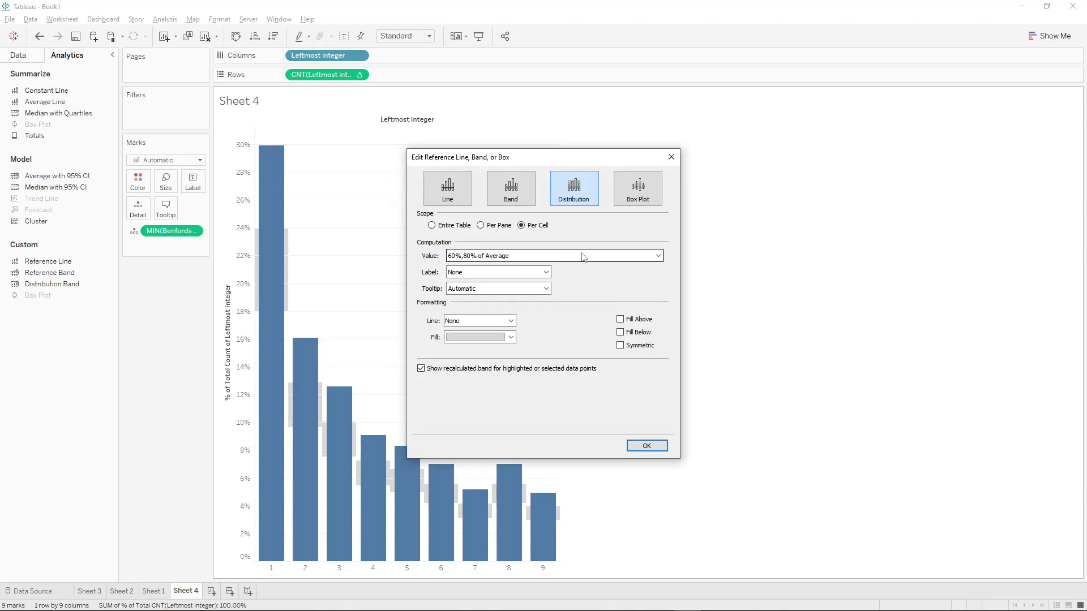
left_click(645, 256)
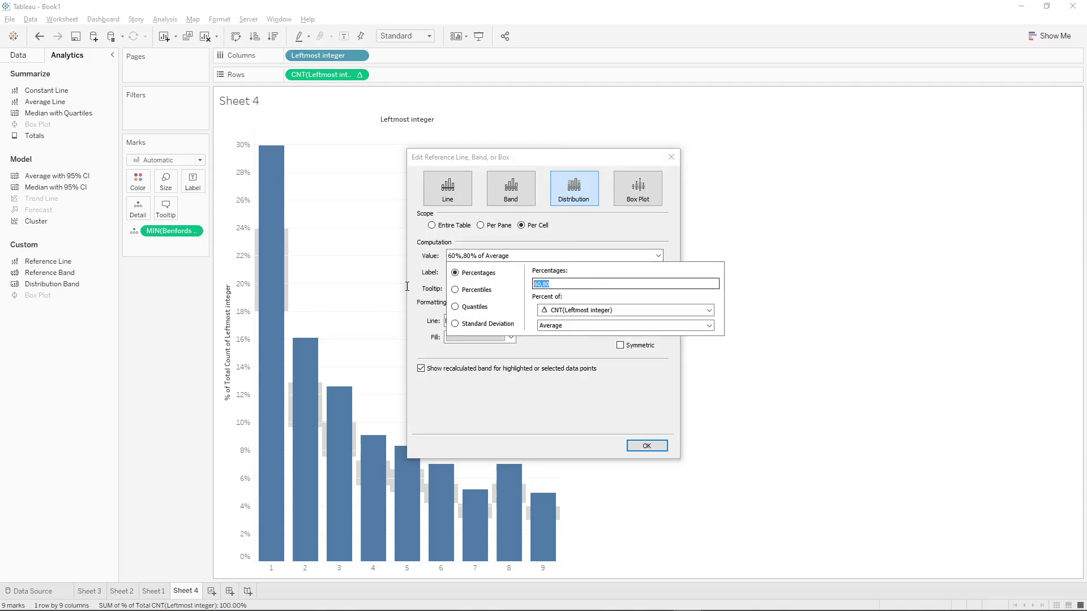
type("80")
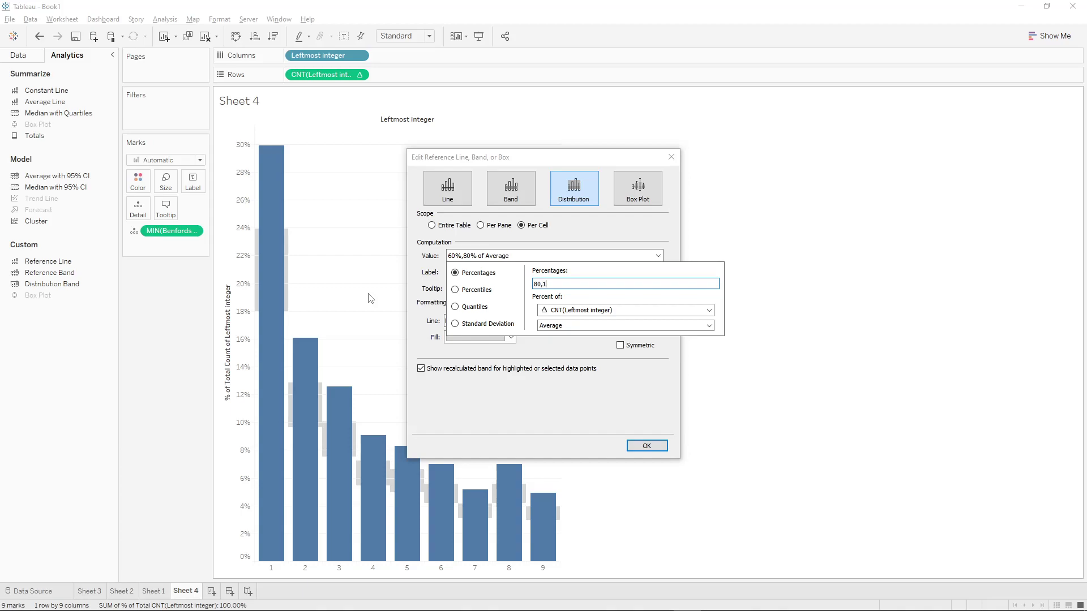
left_click(592, 310)
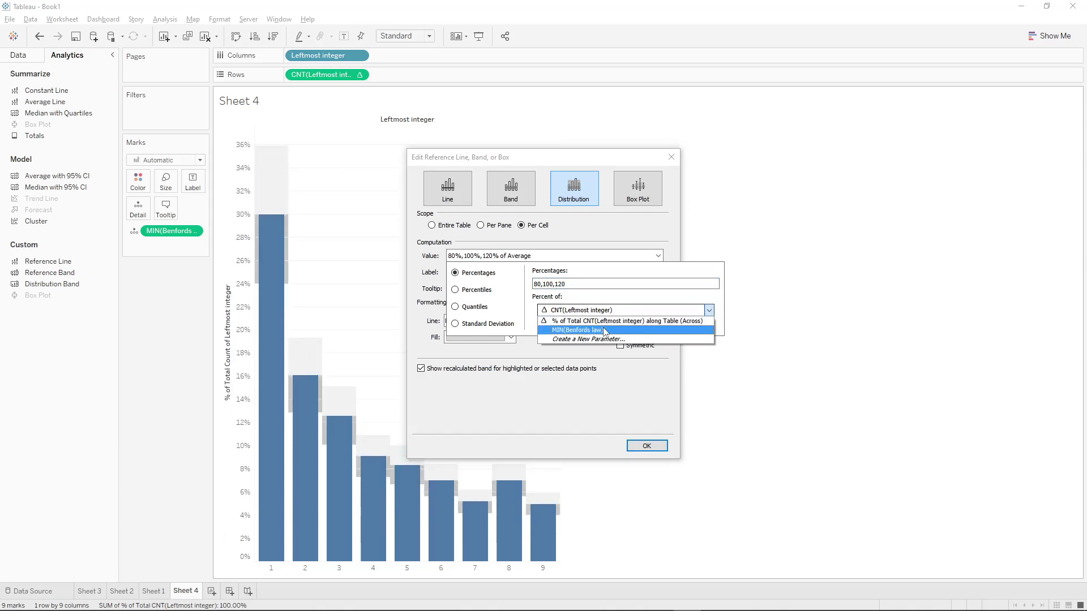
left_click(603, 330)
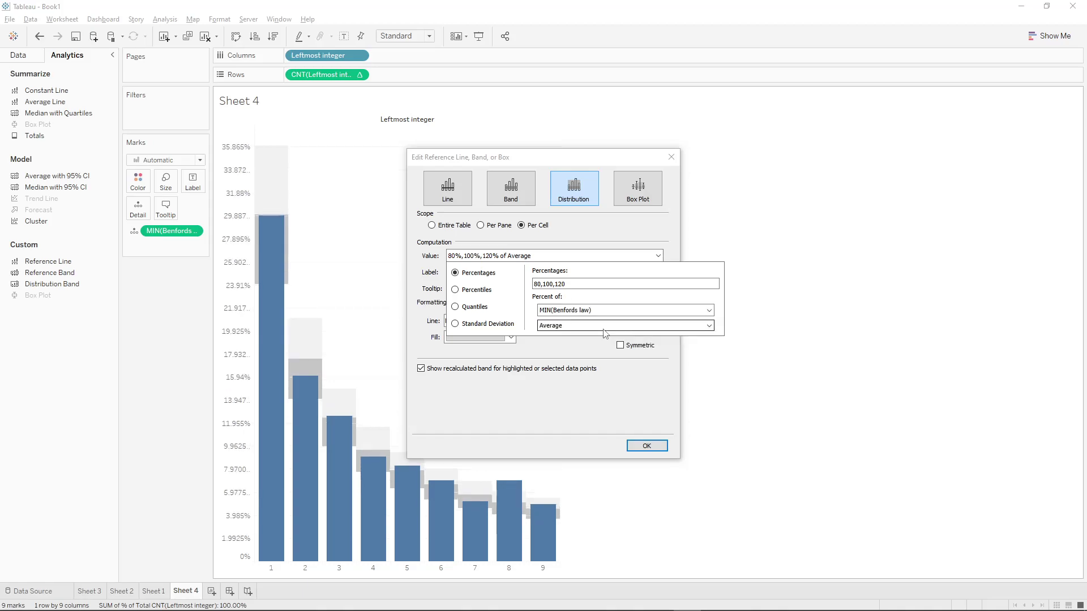
left_click(645, 398)
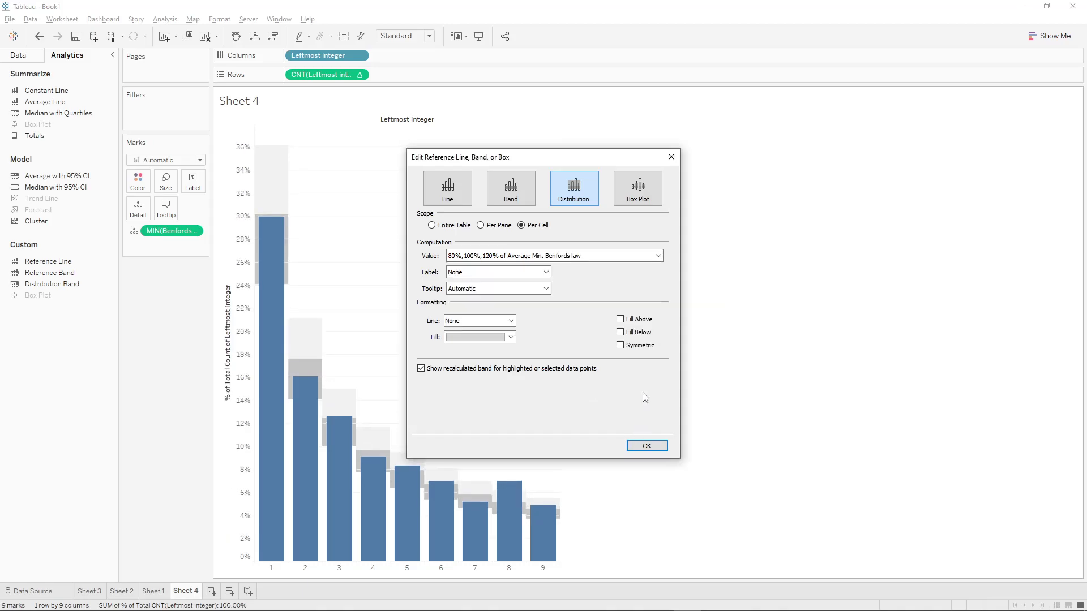
Give the distribution band thin solid lines and enable Fill Below
left_click(511, 321)
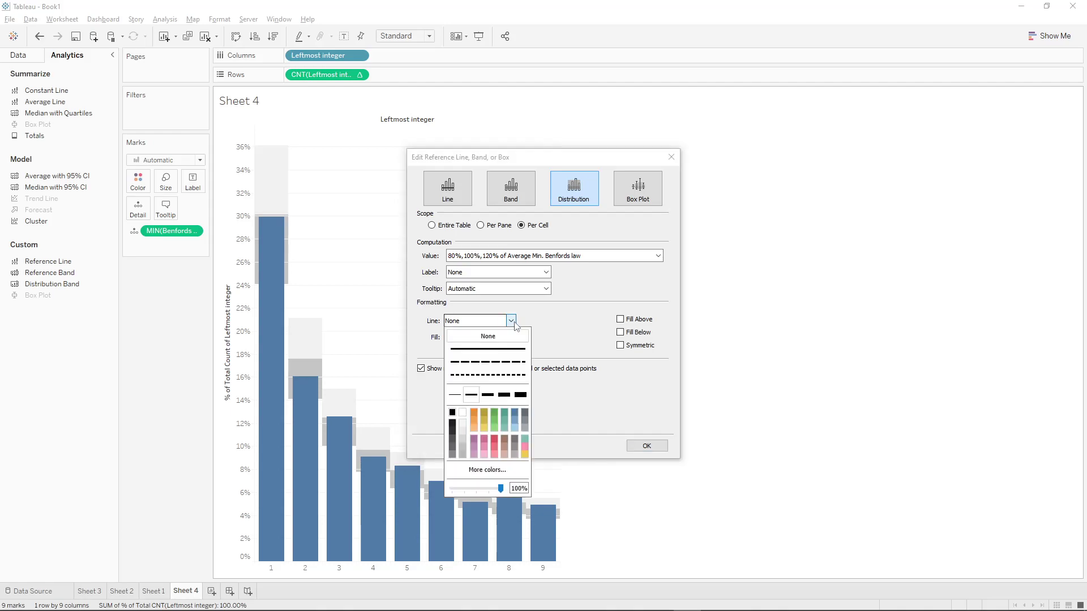
left_click(456, 393)
left_click(558, 350)
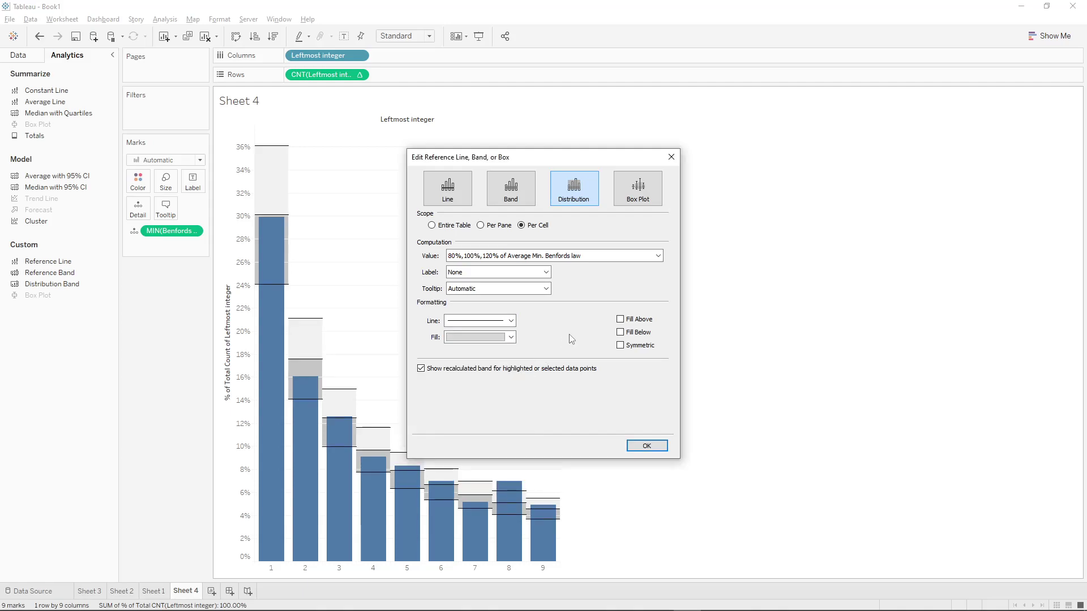
left_click(620, 334)
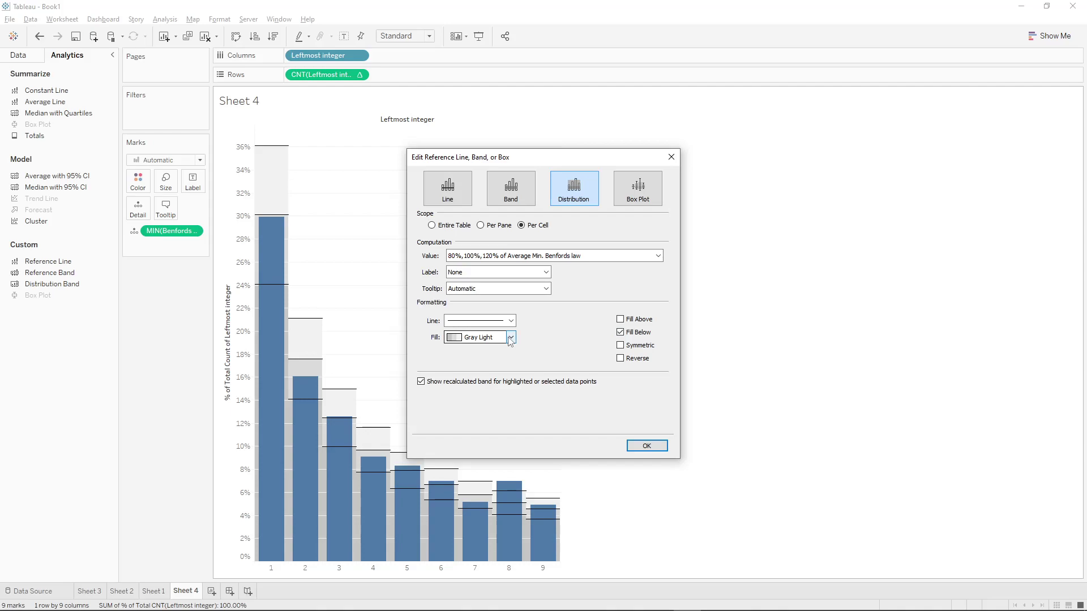
Fill the distribution band with the Stoplight palette, reverse its color order and apply the settings
left_click(510, 338)
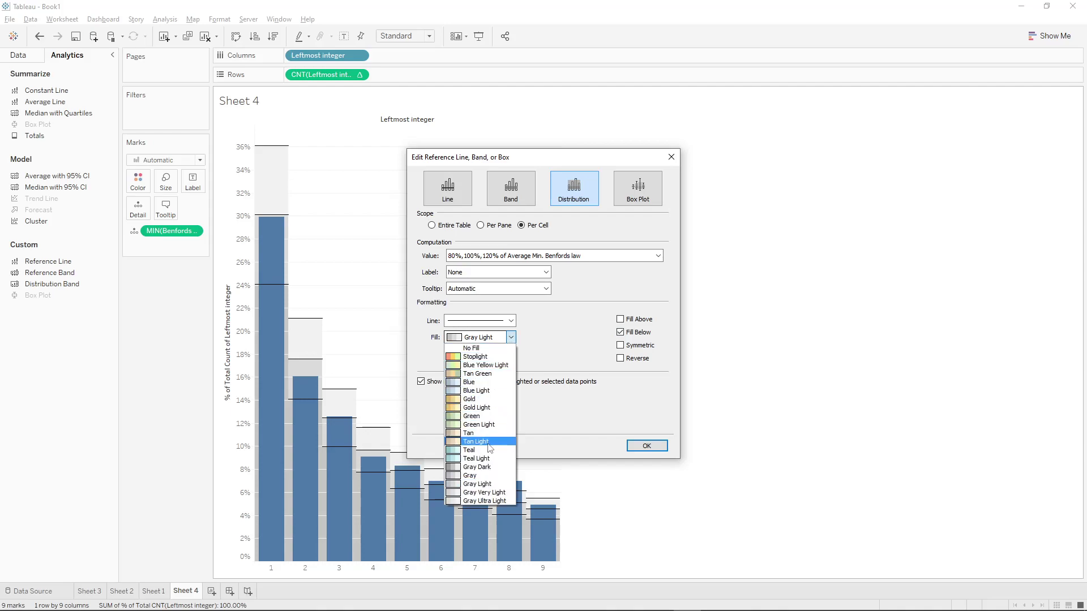
left_click(475, 357)
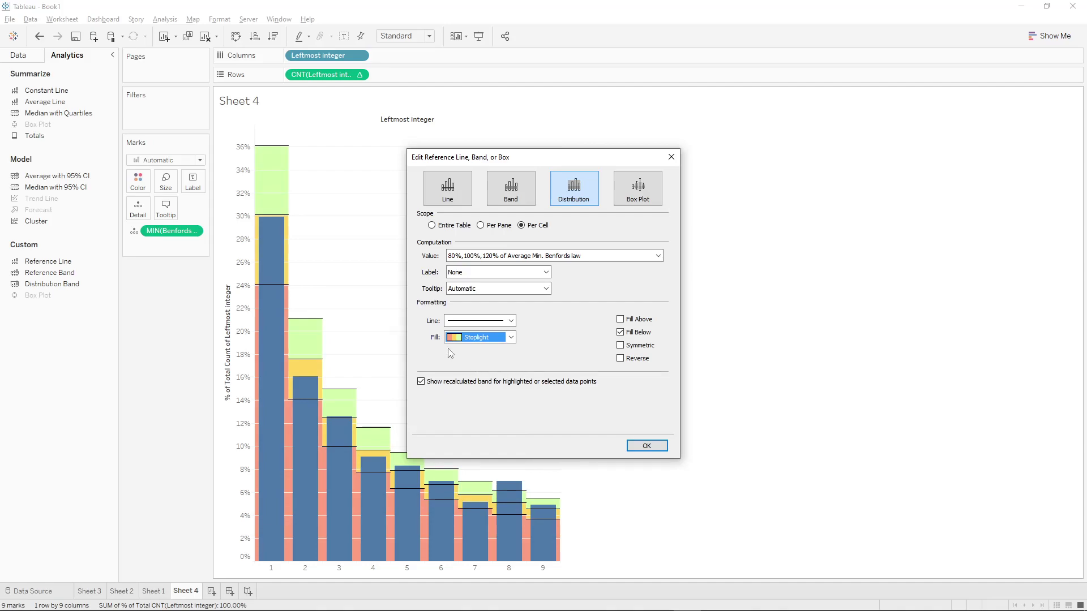
left_click(620, 359)
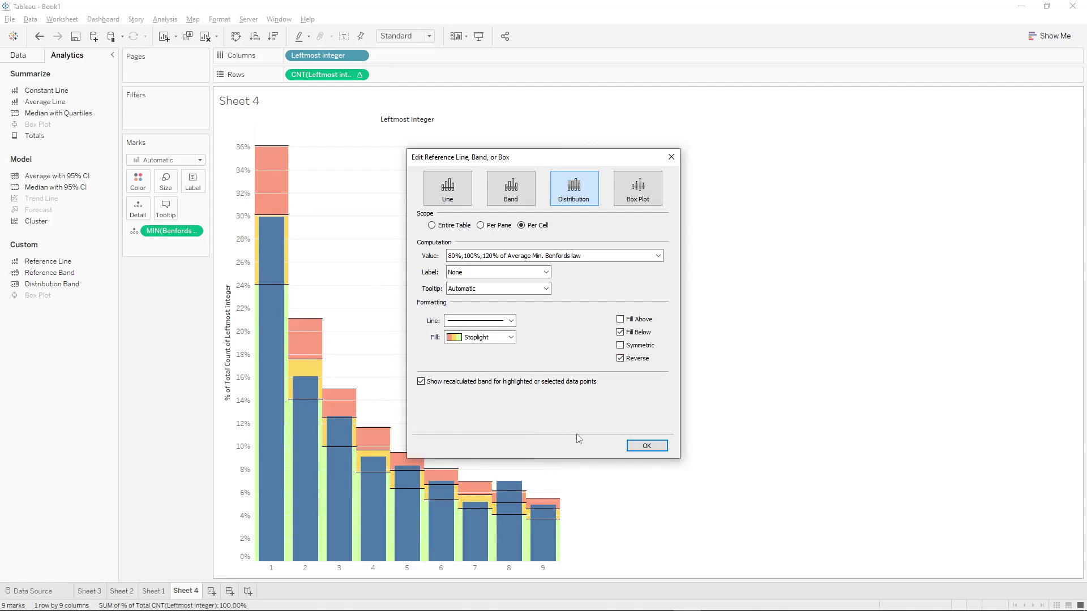
left_click(646, 446)
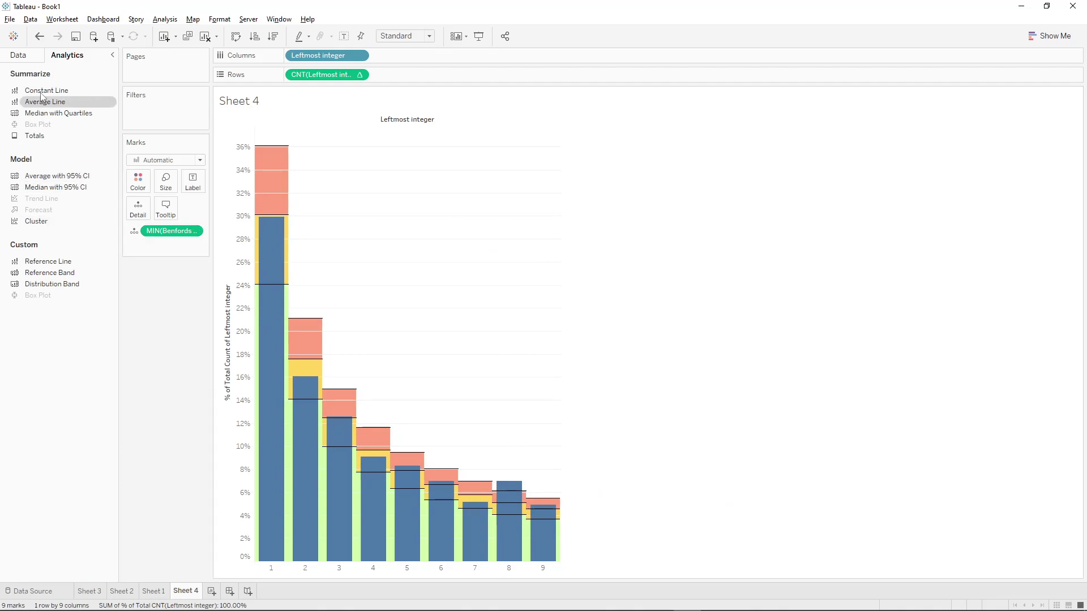
Label the bars with the percent-of-total count of Leftmost integer from Rows
left_click(31, 56)
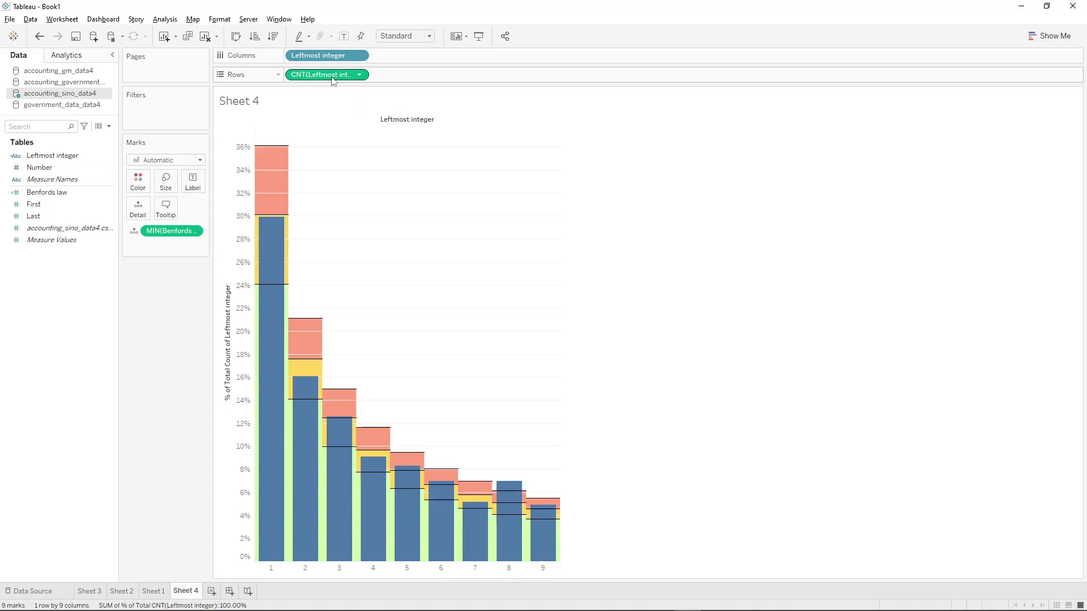
left_click_drag(331, 78, 189, 179)
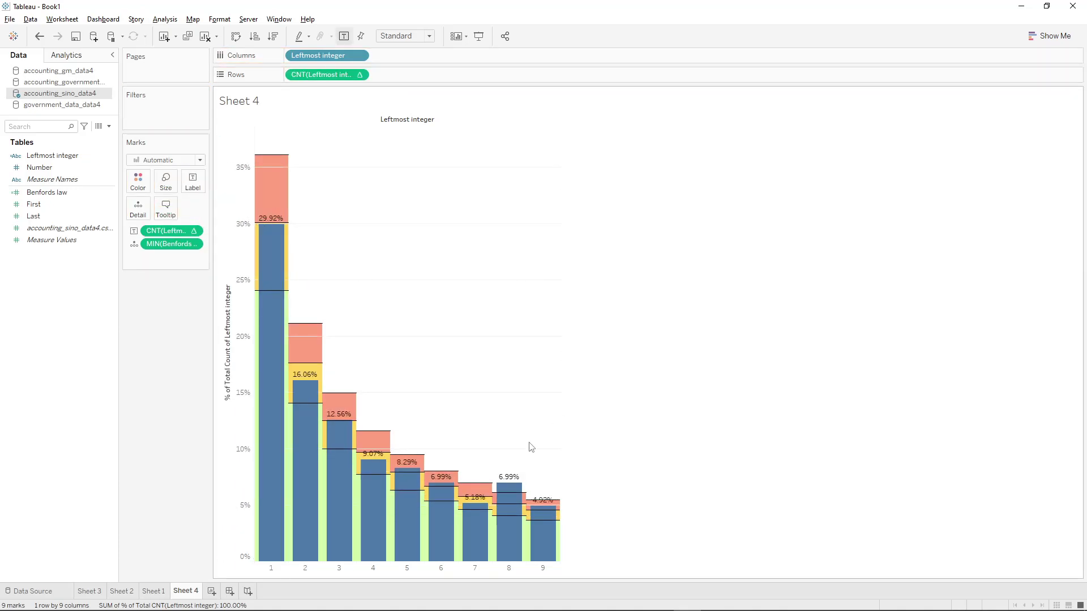
mouse_move(289, 312)
mouse_move(504, 562)
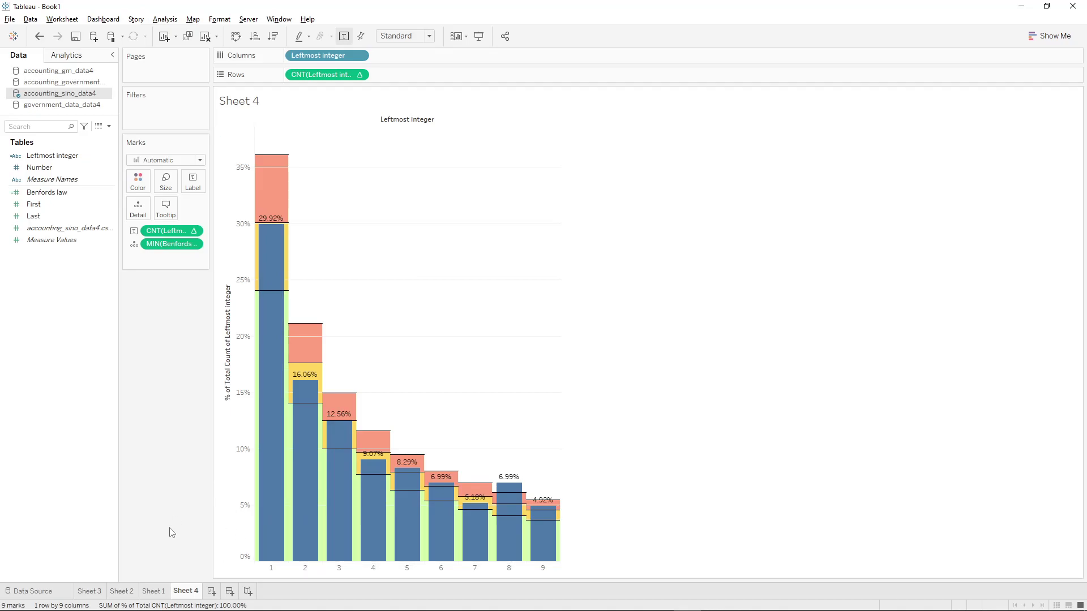
Open Sheet 1 for the accounting_government data and display the chart type suggestions
left_click(156, 593)
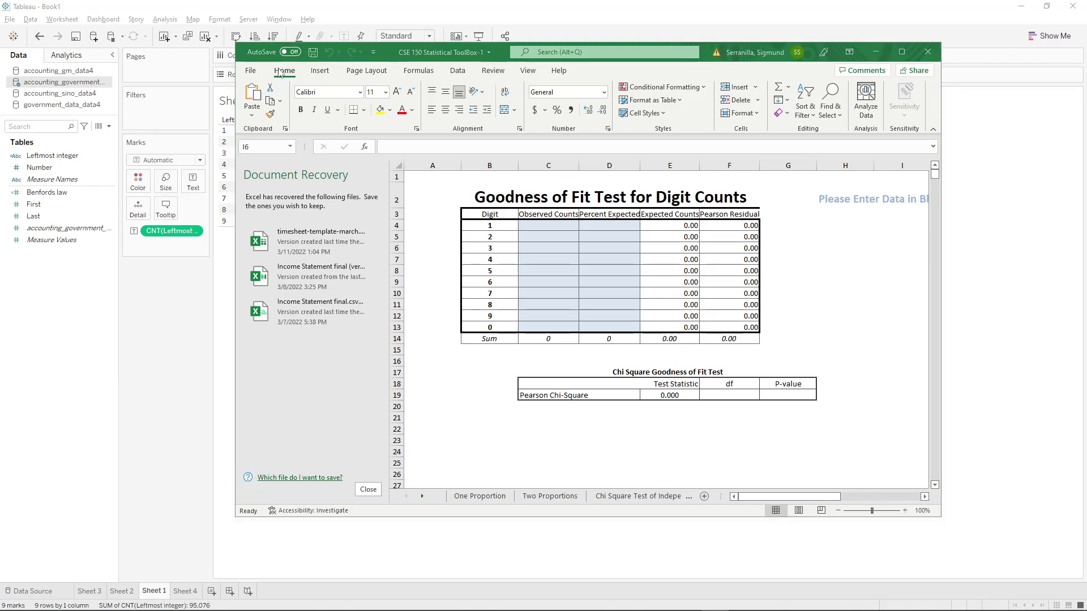
left_click_drag(469, 49, 0, 178)
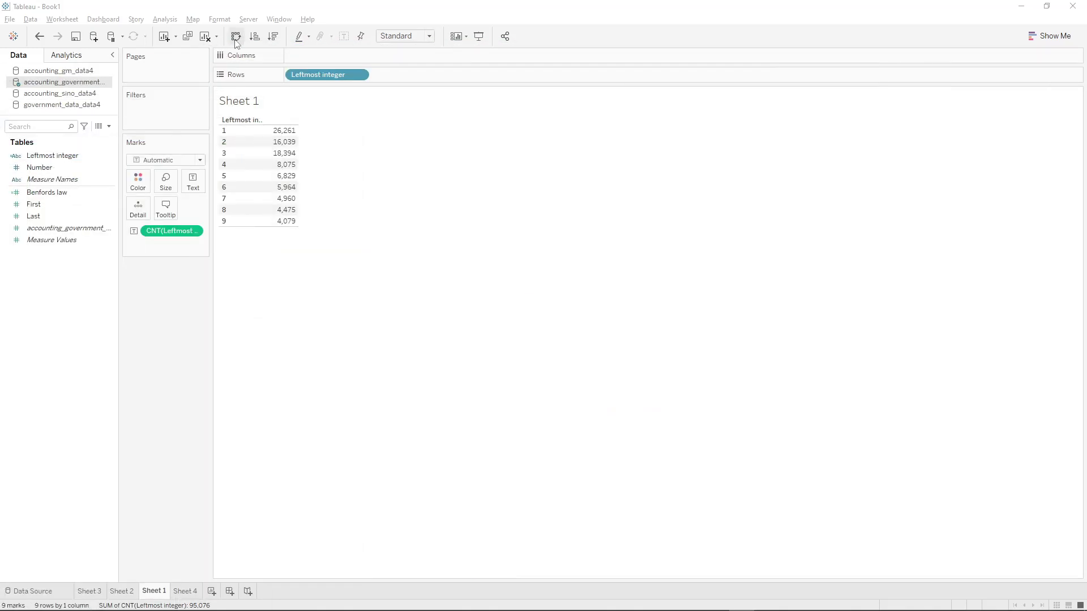
left_click(75, 85)
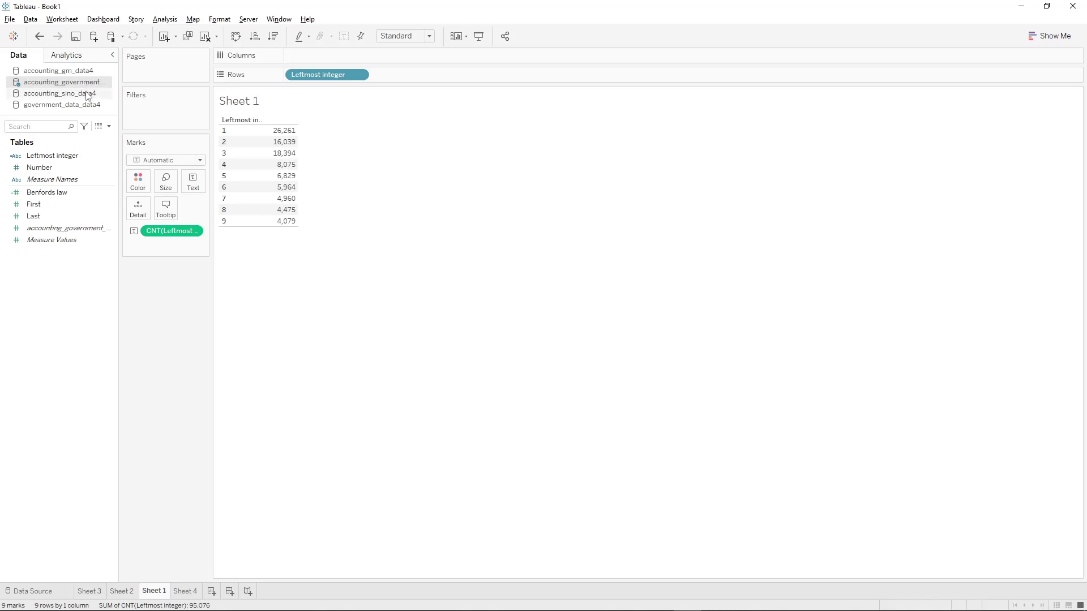
left_click(68, 158)
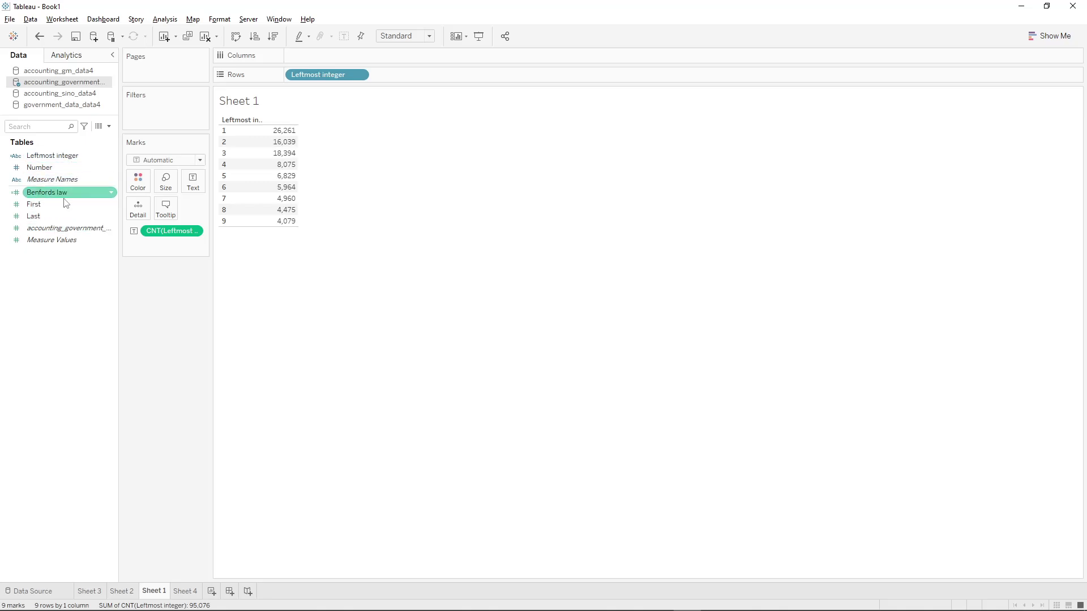
left_click_drag(63, 192, 316, 76)
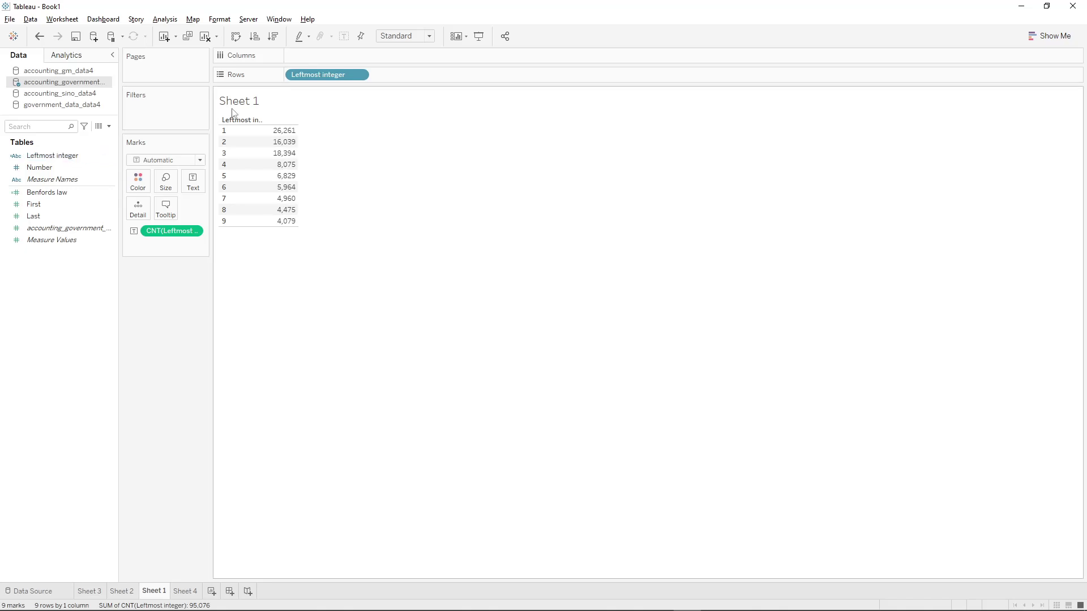
left_click(1050, 36)
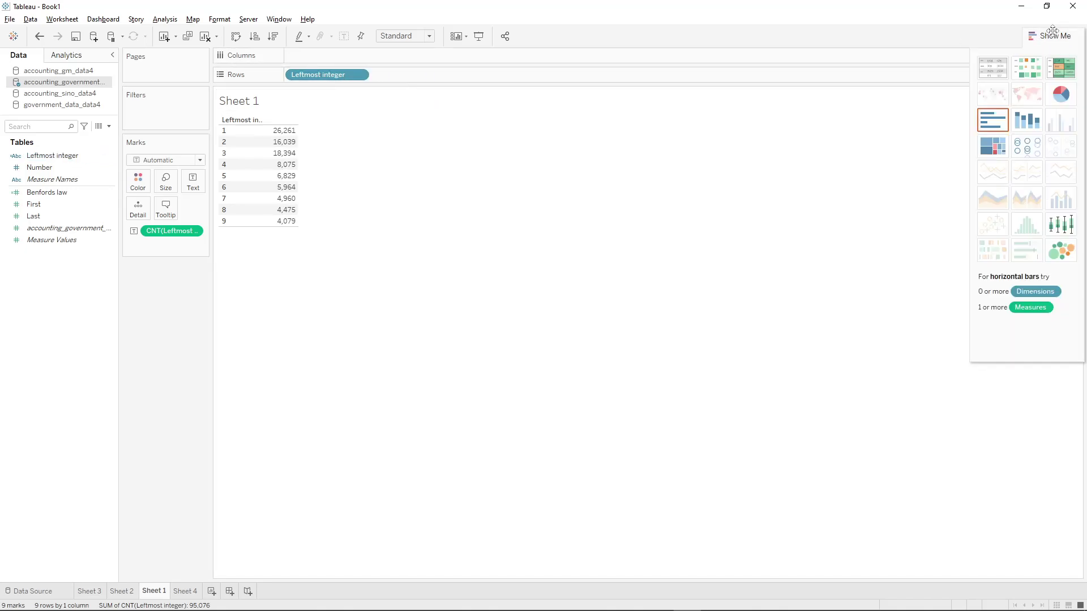
left_click(74, 159)
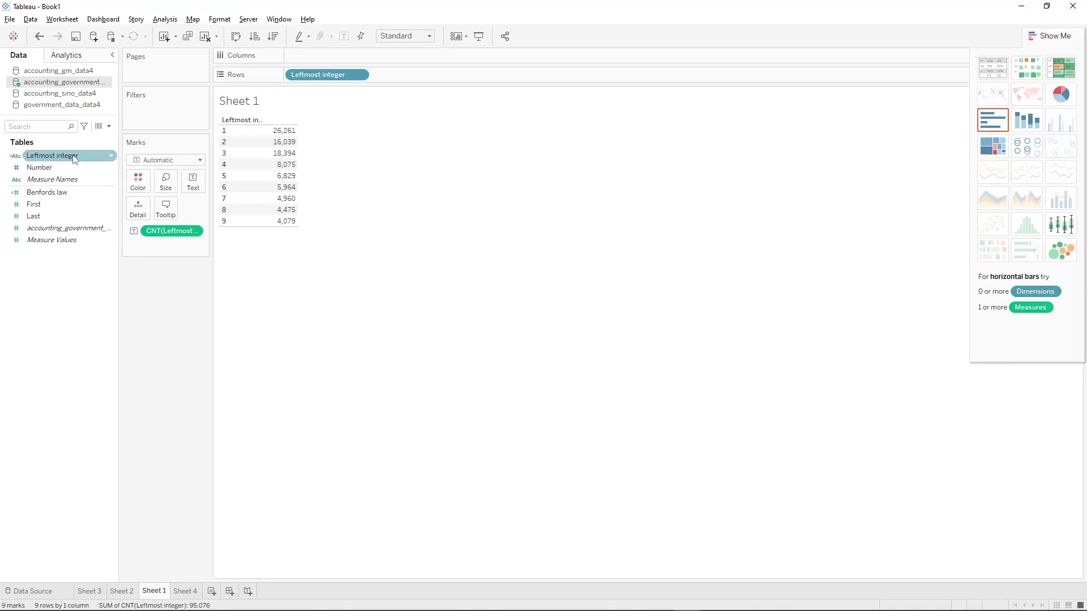
Clear Sheet 1 and rebuild it as a text table with Leftmost integer on Rows
left_click(205, 37)
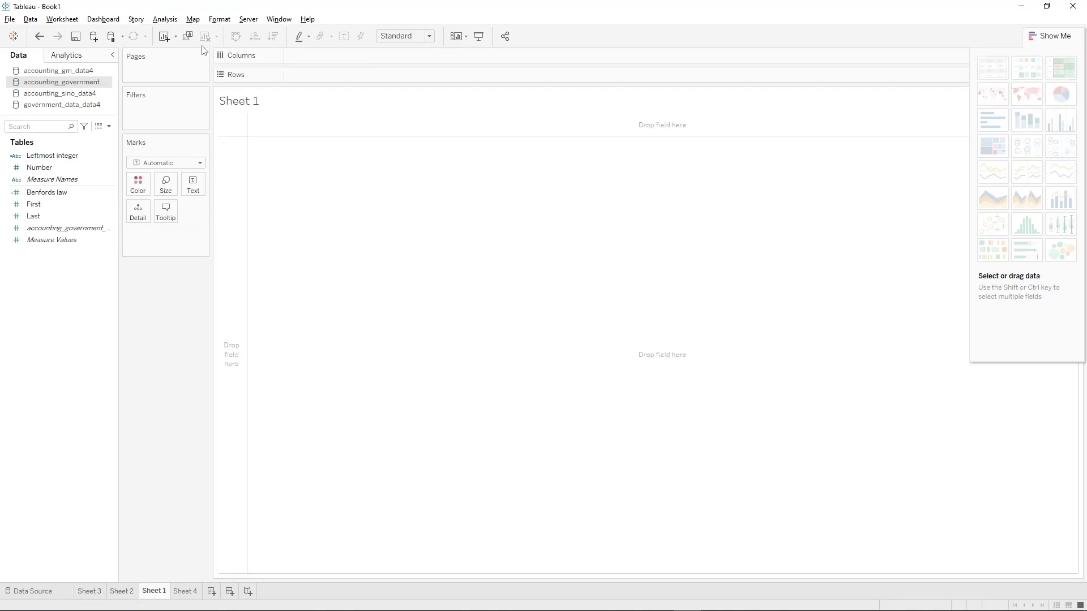
left_click(53, 158)
left_click(993, 68)
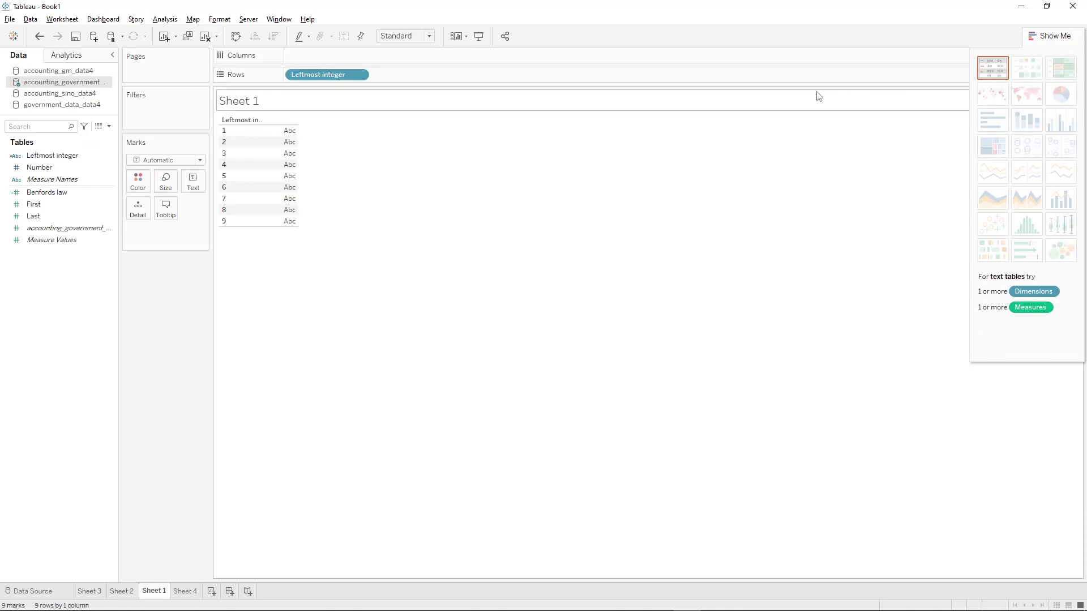
Add Leftmost integer to the table as text and aggregate it as Count
left_click(66, 159)
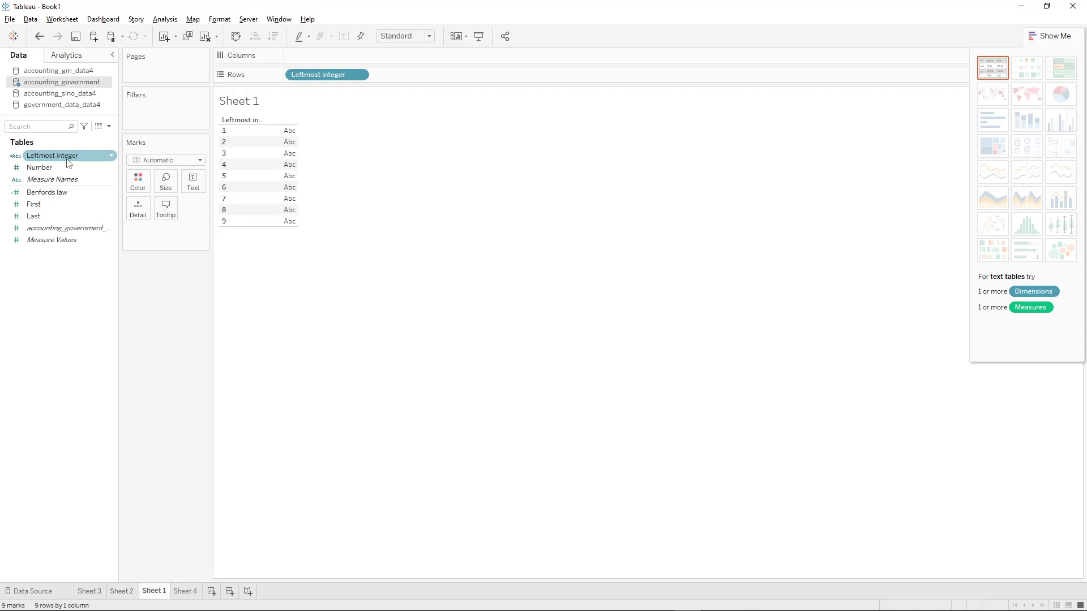
left_click_drag(67, 162, 193, 181)
left_click(197, 232)
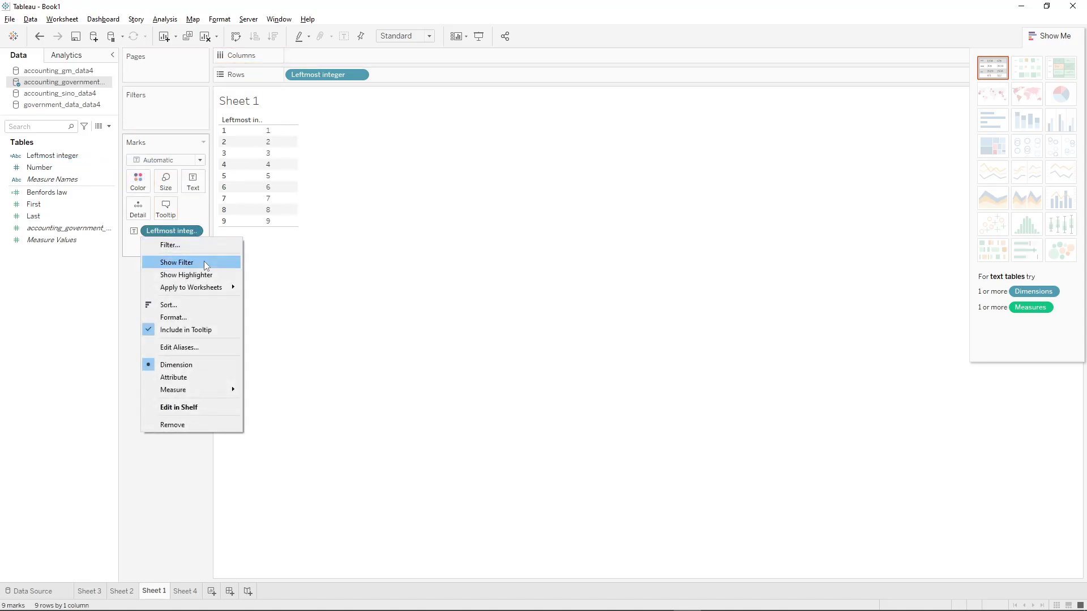
mouse_move(213, 390)
left_click(269, 416)
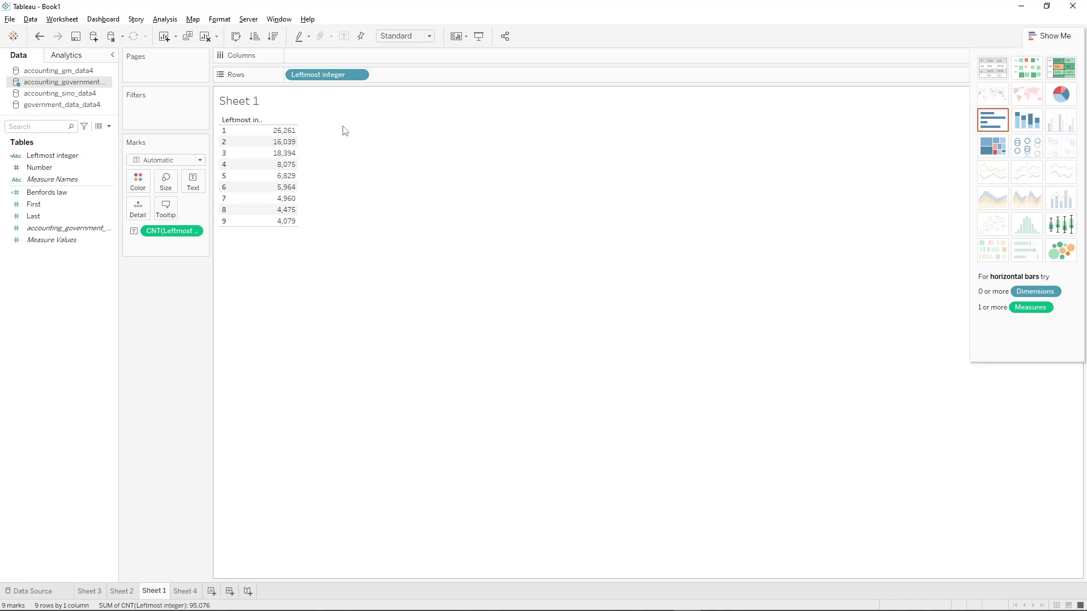
Export Sheet 1 as a crosstab to Excel and switch to the exported workbook
mouse_move(282, 138)
left_click(63, 19)
mouse_move(80, 60)
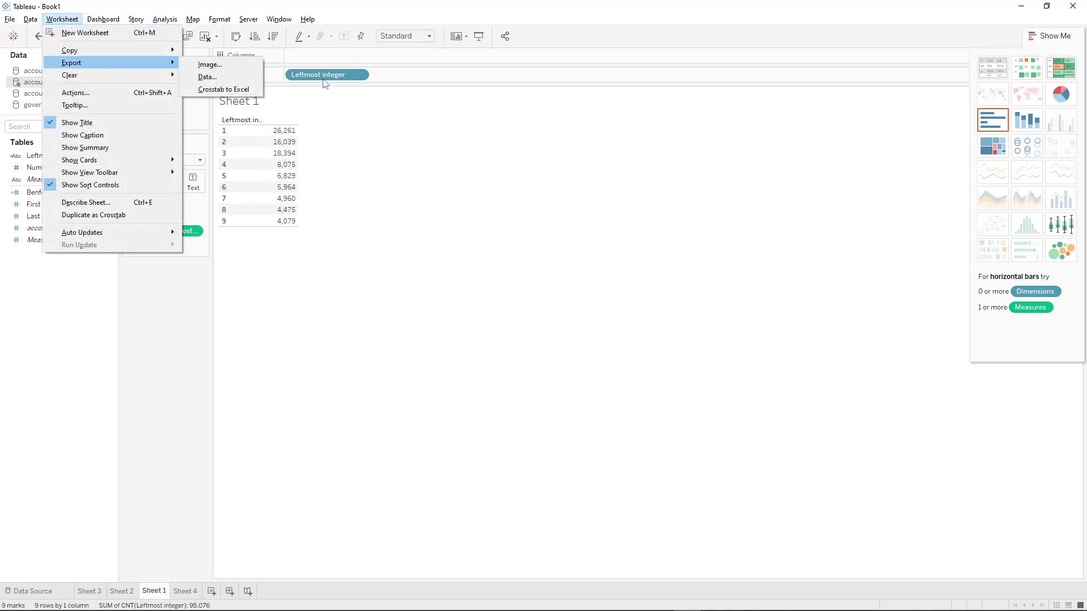
left_click(493, 253)
key("alt+Tab")
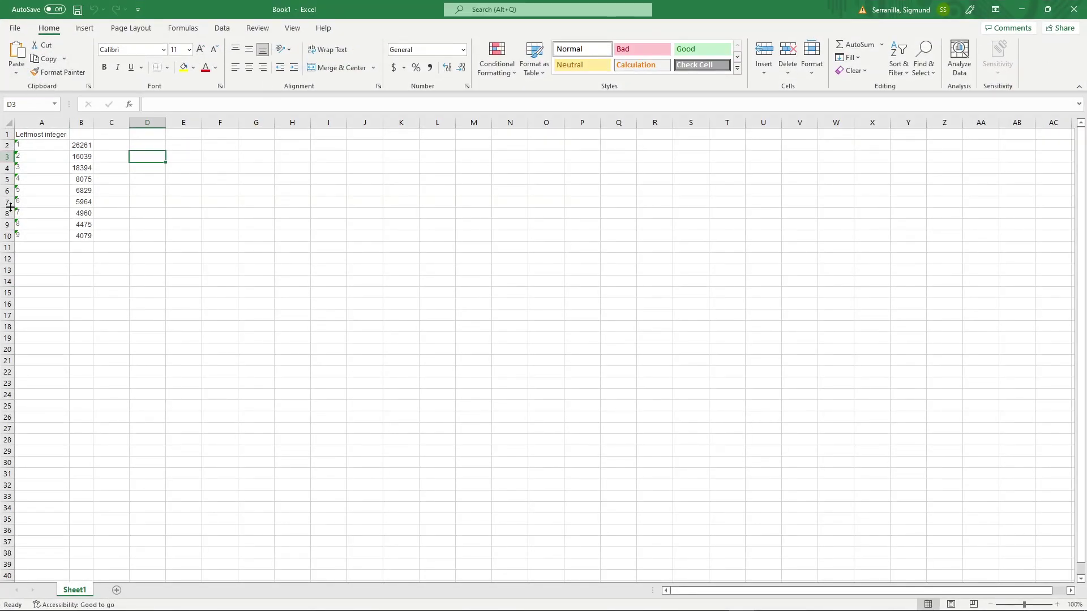
Copy the digit counts in B2:B10 into the Observed Counts column of the Goodness of Fit sheet, starting at C4
left_click_drag(81, 236, 83, 149)
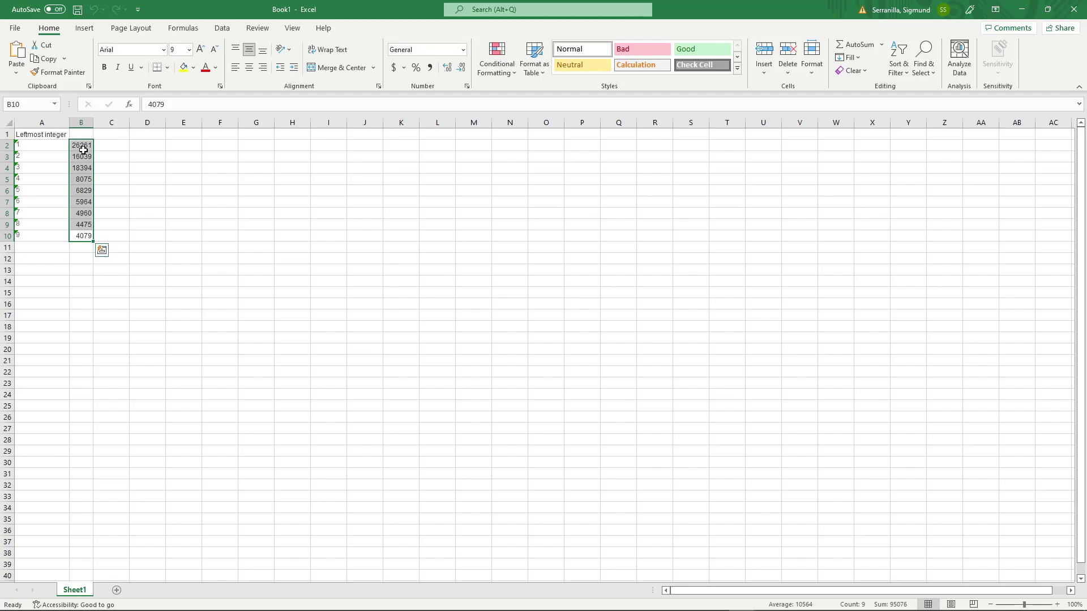
key("ctrl+c")
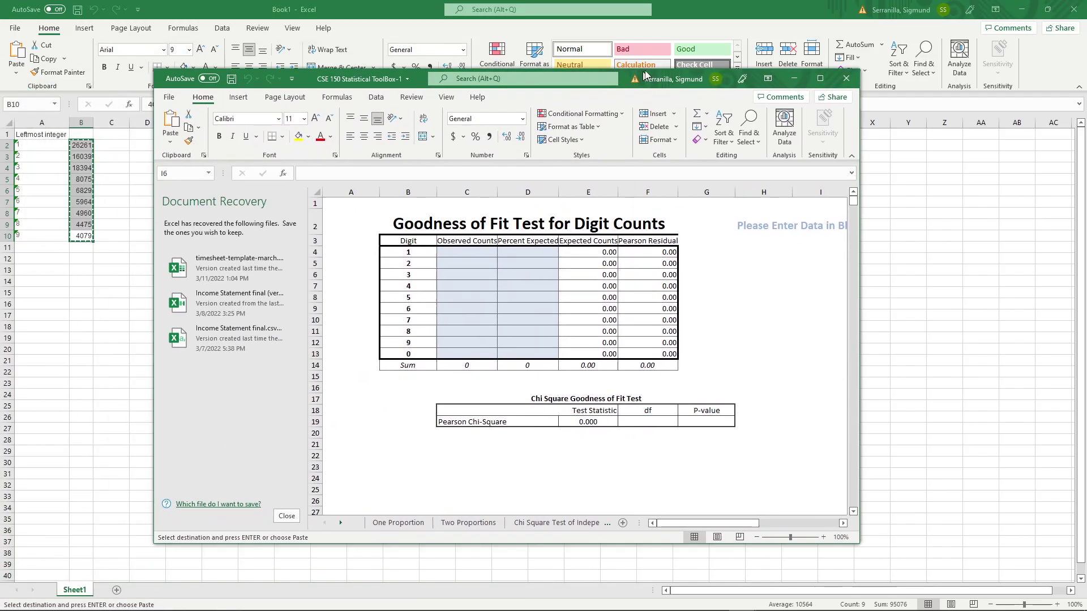
left_click(538, 240)
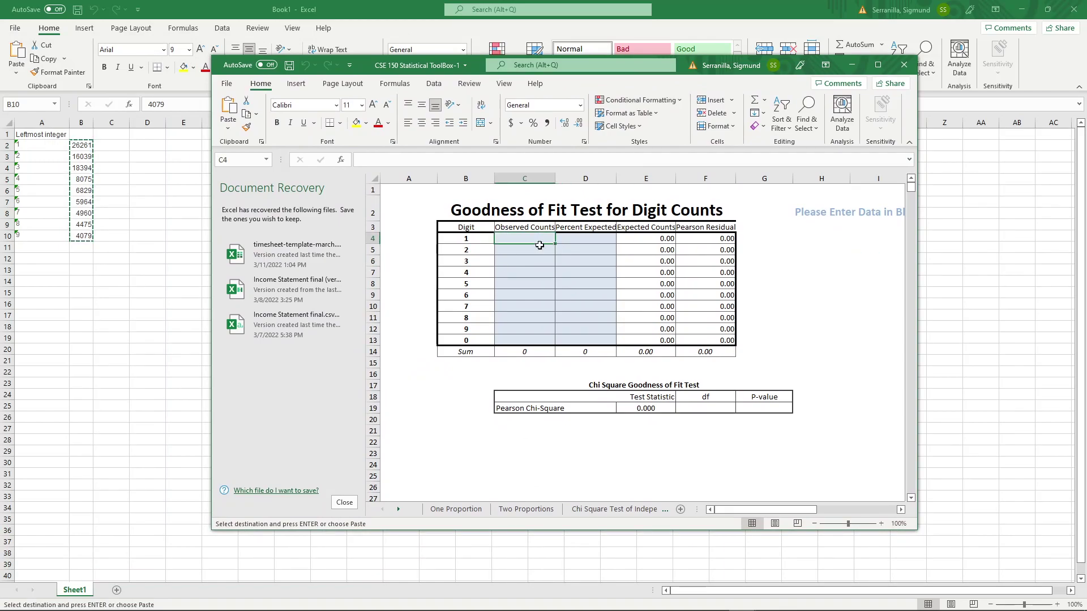
key("ctrl+v")
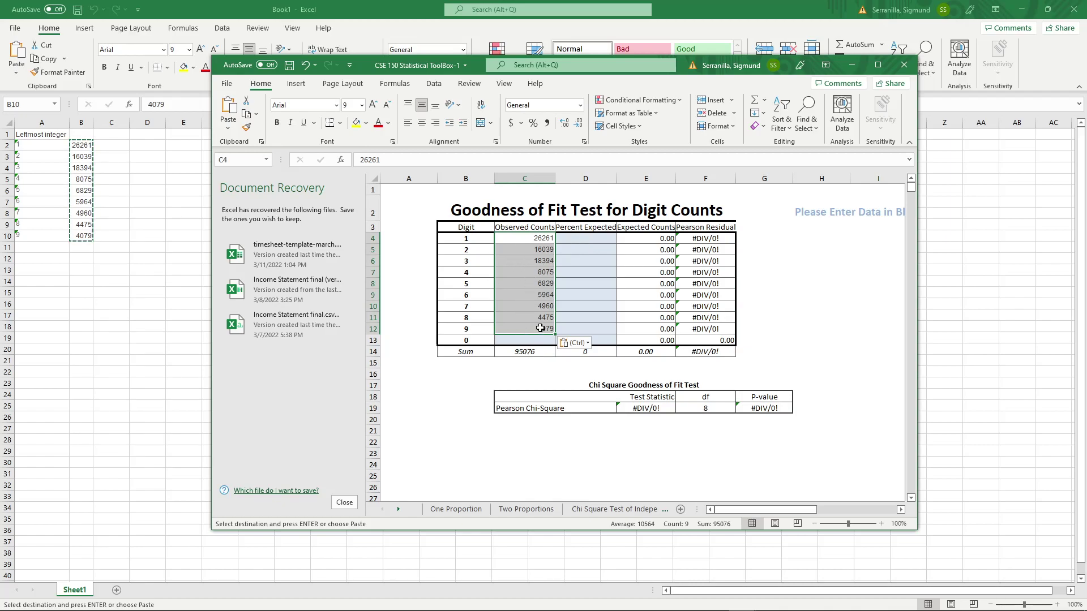
Paste the Benford proportions for digits 1 to 9, from 0.301 to 0.046, into the Percent Expected column starting at D4
left_click(587, 240)
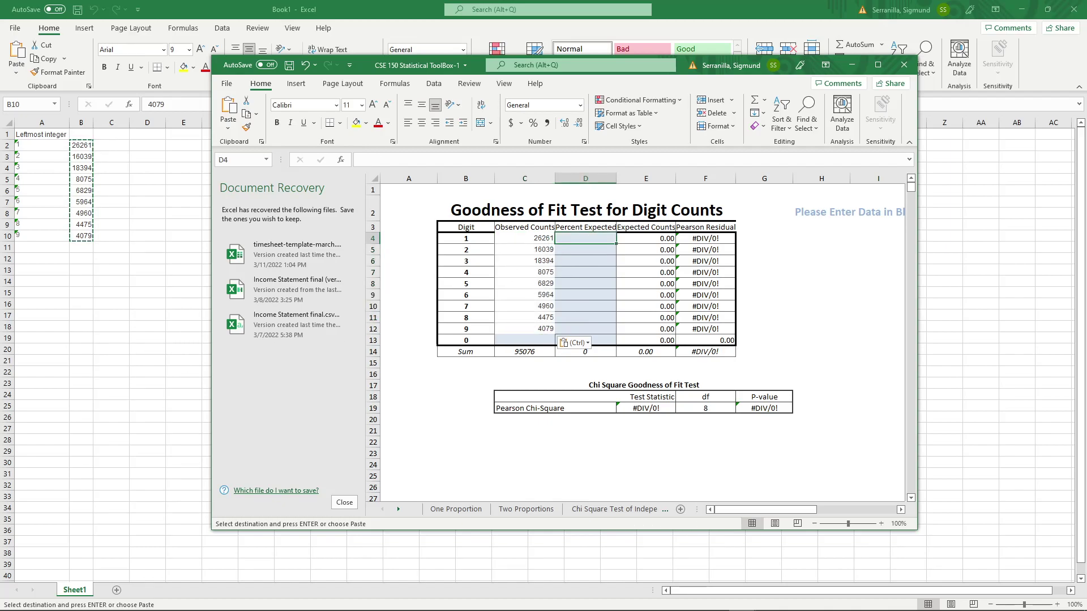
key("Escape")
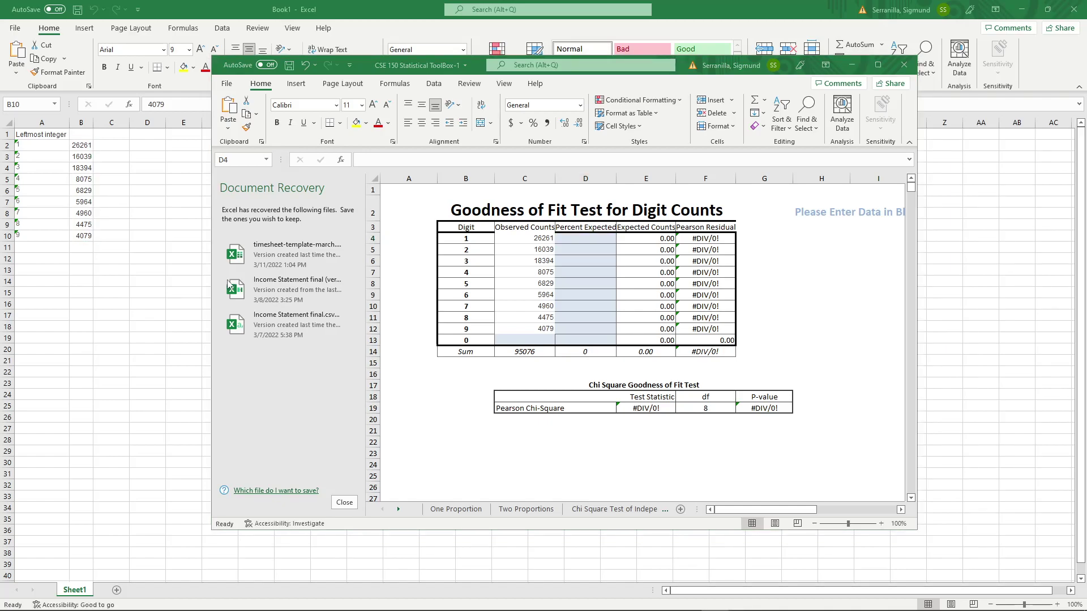
left_click(587, 240)
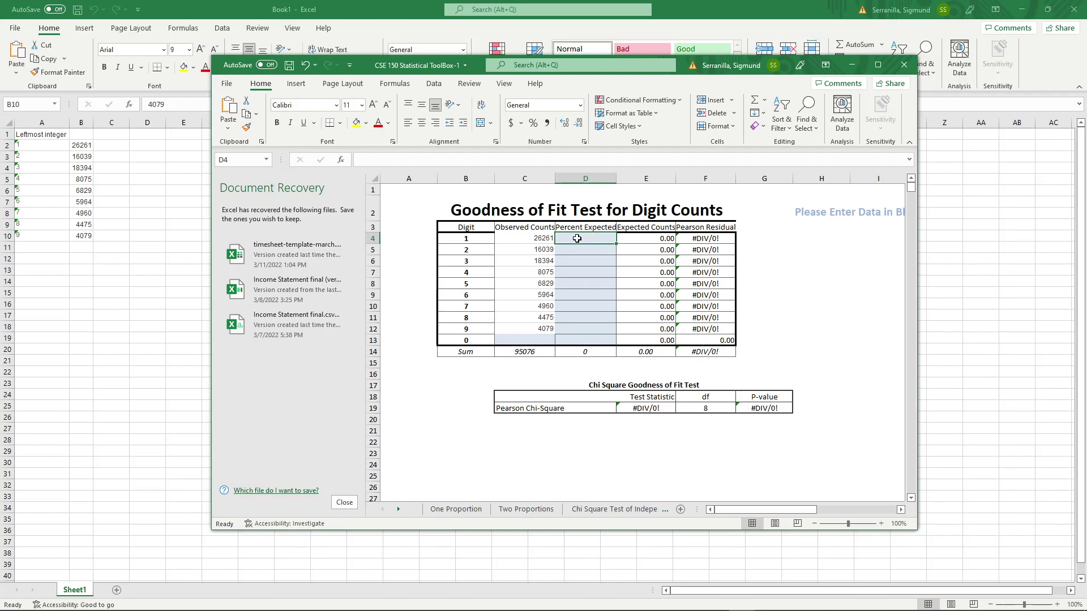
key("ctrl+v")
left_click(660, 262)
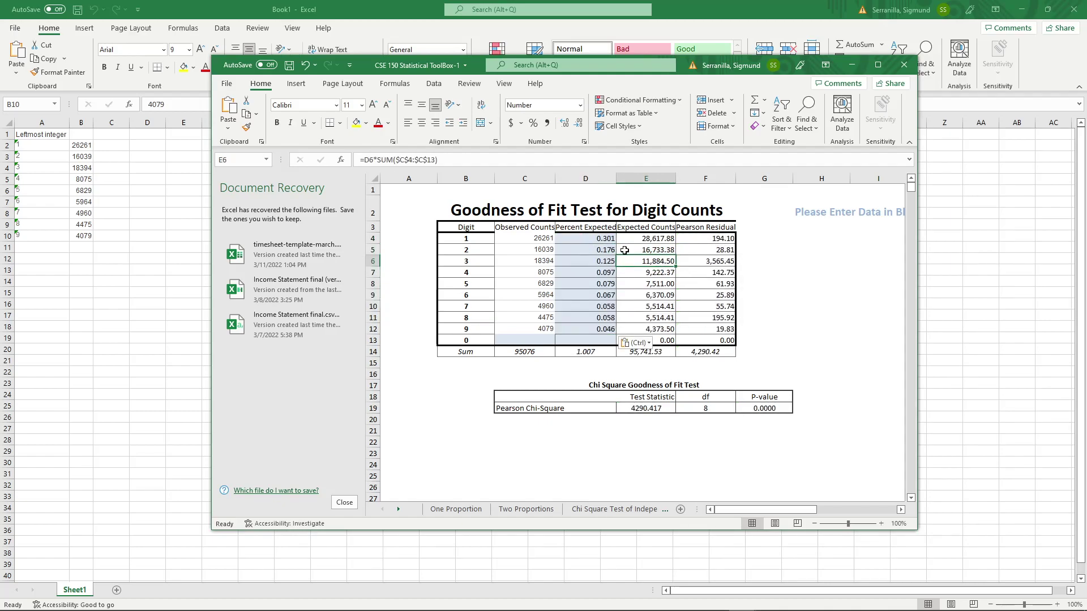
Highlight digit 3's Pearson residual in F6 and the chi-square P-value in G19 with yellow fill
left_click(587, 263)
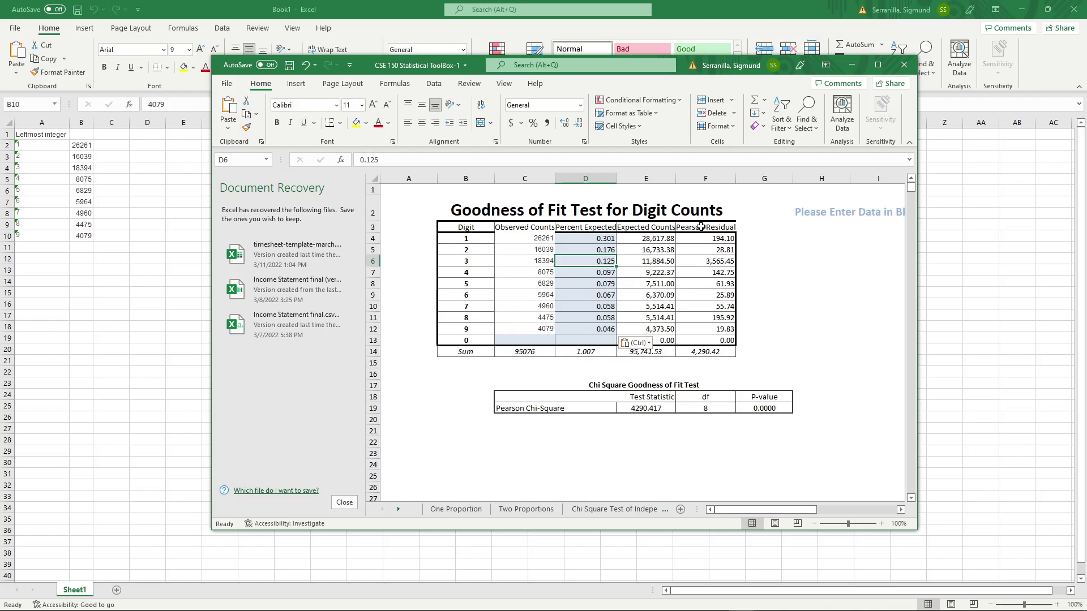
left_click(708, 262)
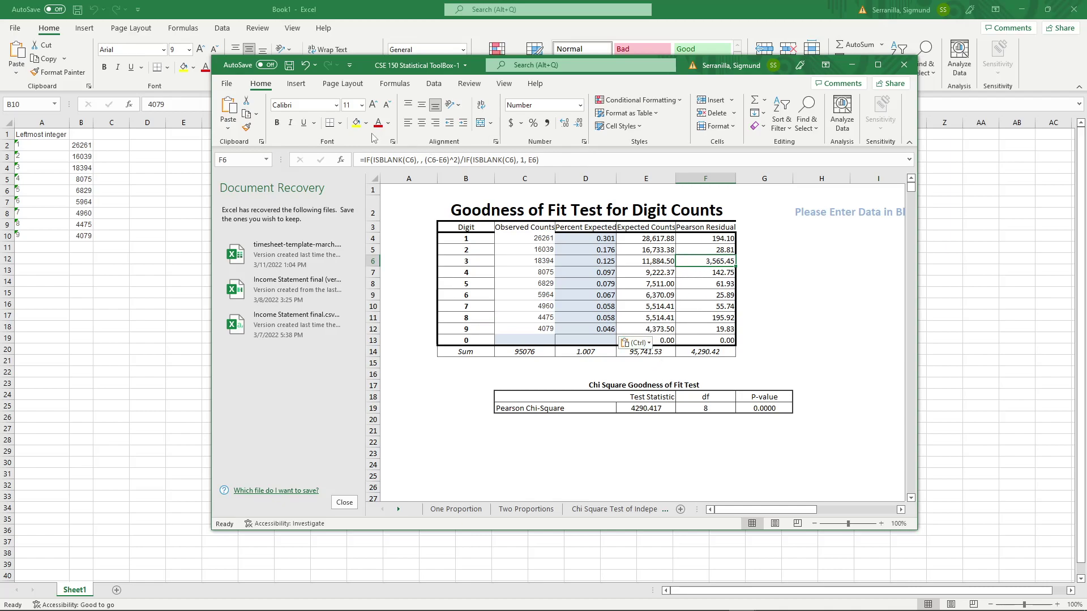
left_click(357, 123)
left_click(765, 408)
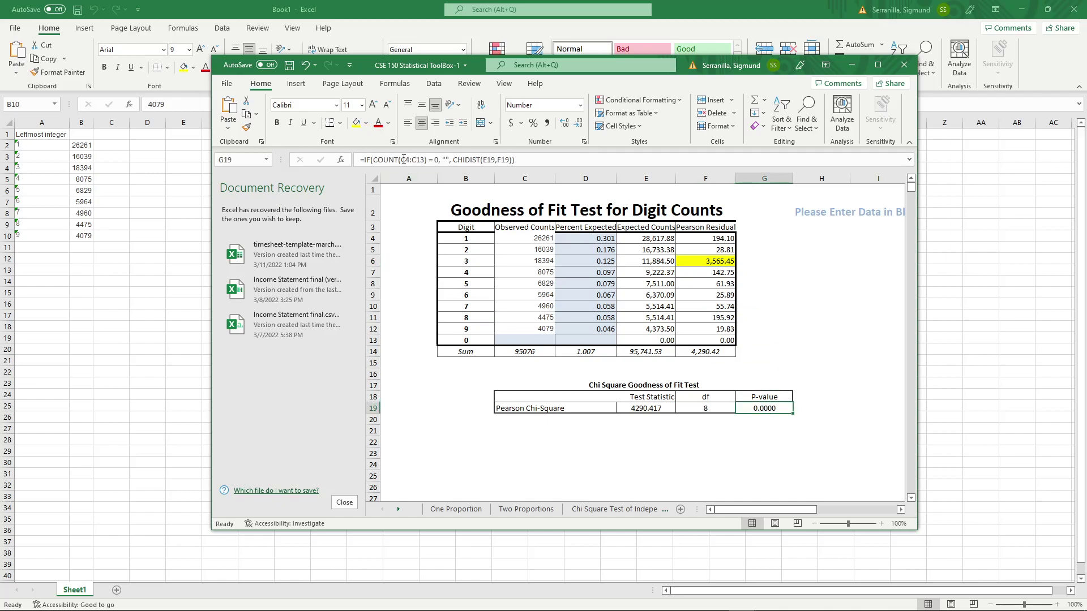
left_click(357, 123)
left_click(804, 263)
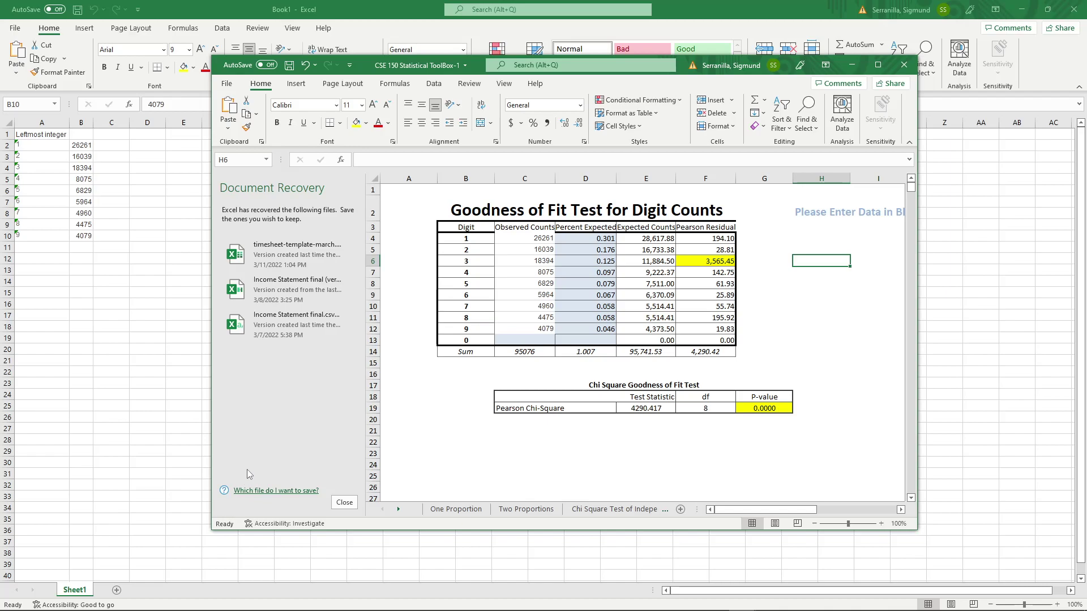
Minimize both Excel workbooks and open Sheet 2 in Tableau
left_click(852, 65)
left_click(1022, 10)
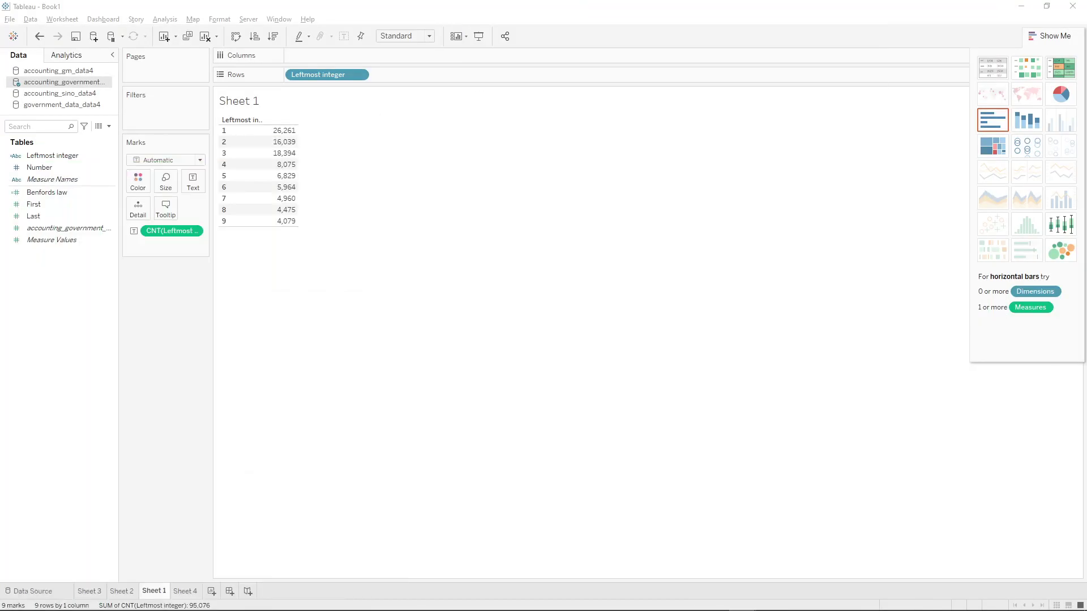
left_click(117, 592)
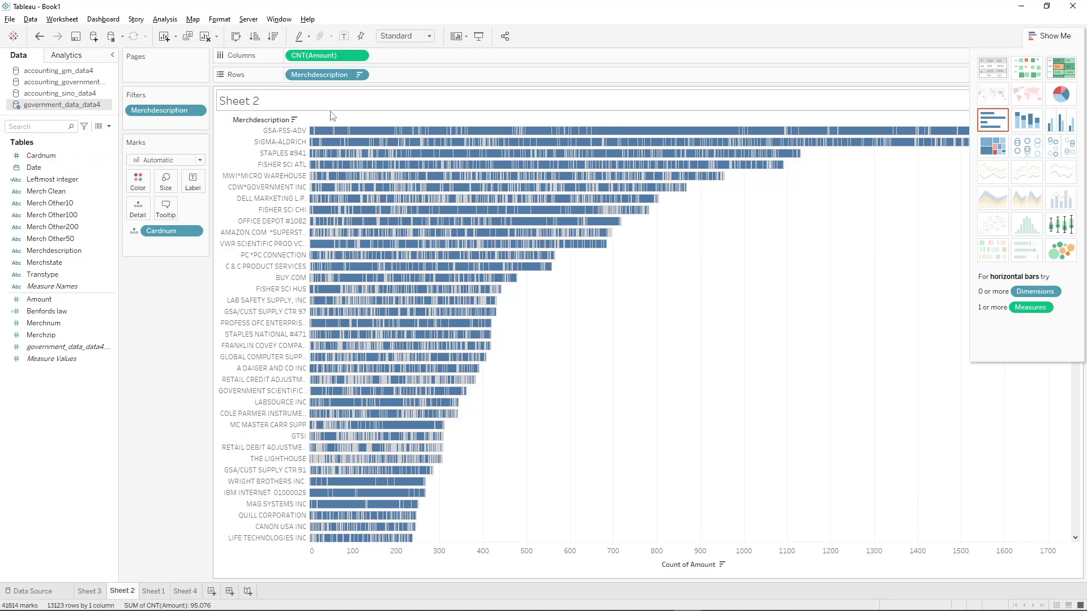
Inspect the card segments of the GSA-FSS-ADV bar and look at the leading-digit chart on Sheet 3
mouse_move(596, 136)
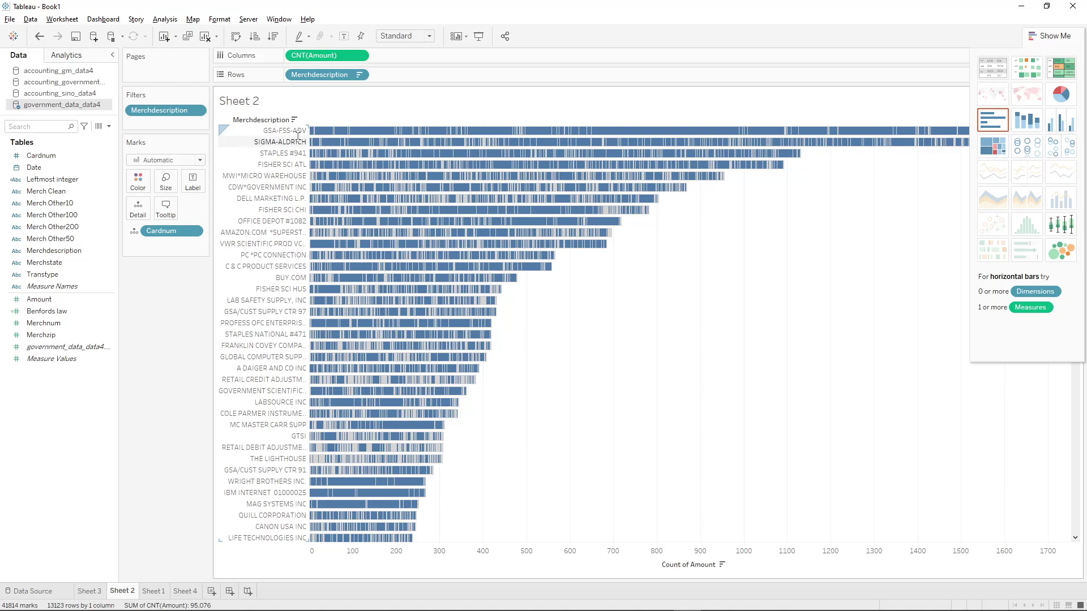
mouse_move(357, 133)
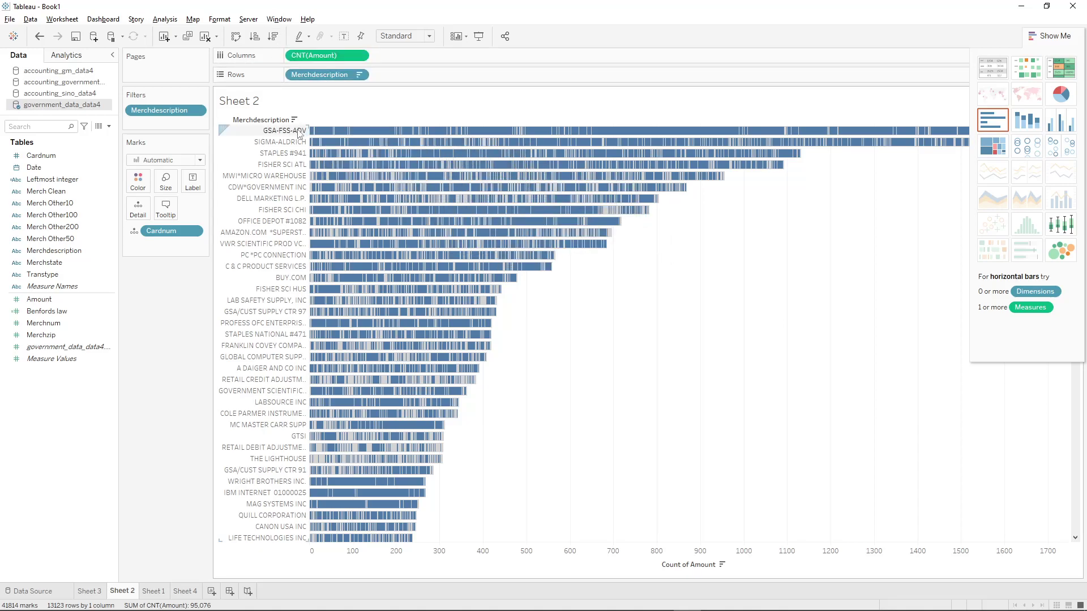
mouse_move(480, 135)
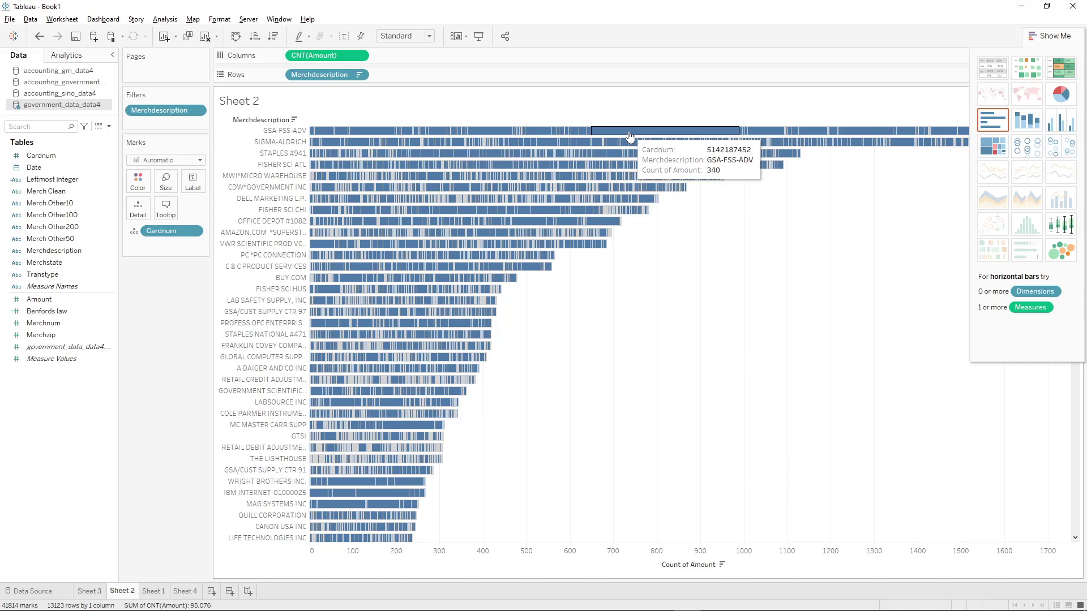
left_click(97, 592)
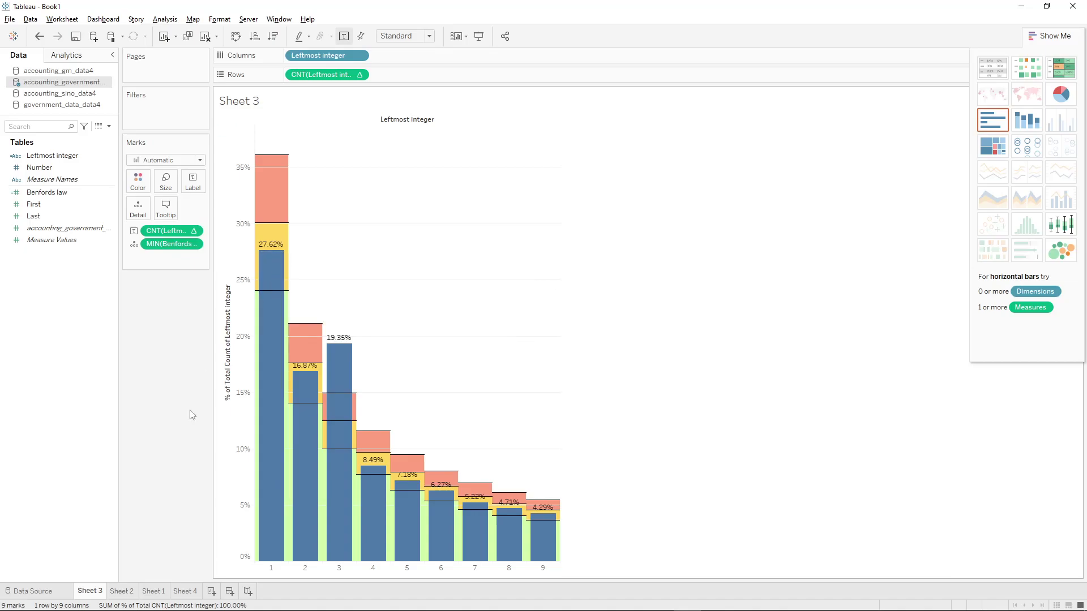
Review the Leftmost integer formula of government_data_data4 alongside the Amount column in the data source, leaving the formula as it is
left_click(122, 592)
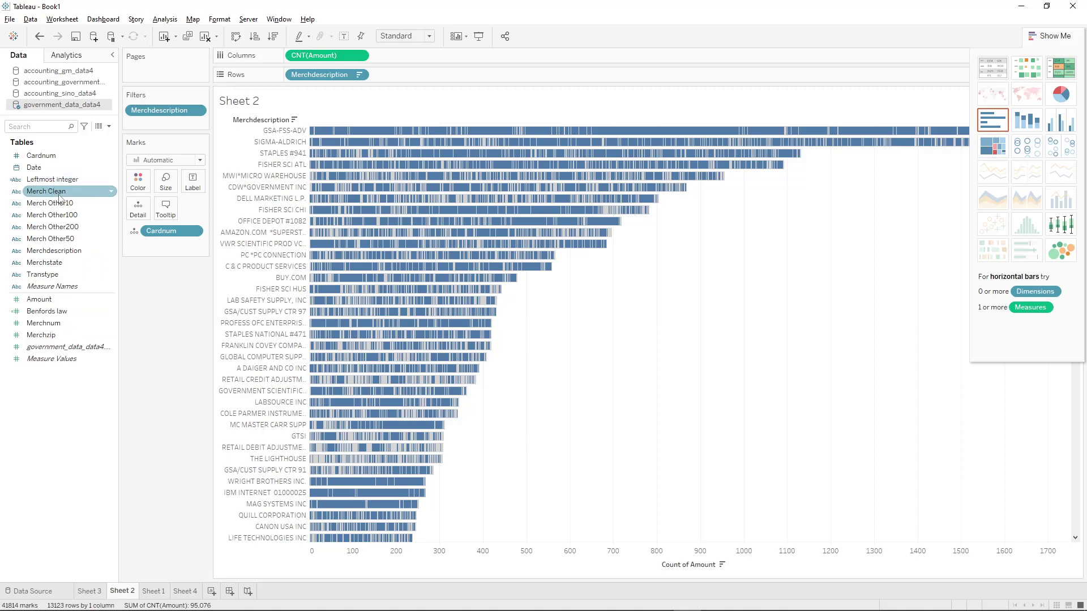
right_click(111, 179)
left_click(137, 245)
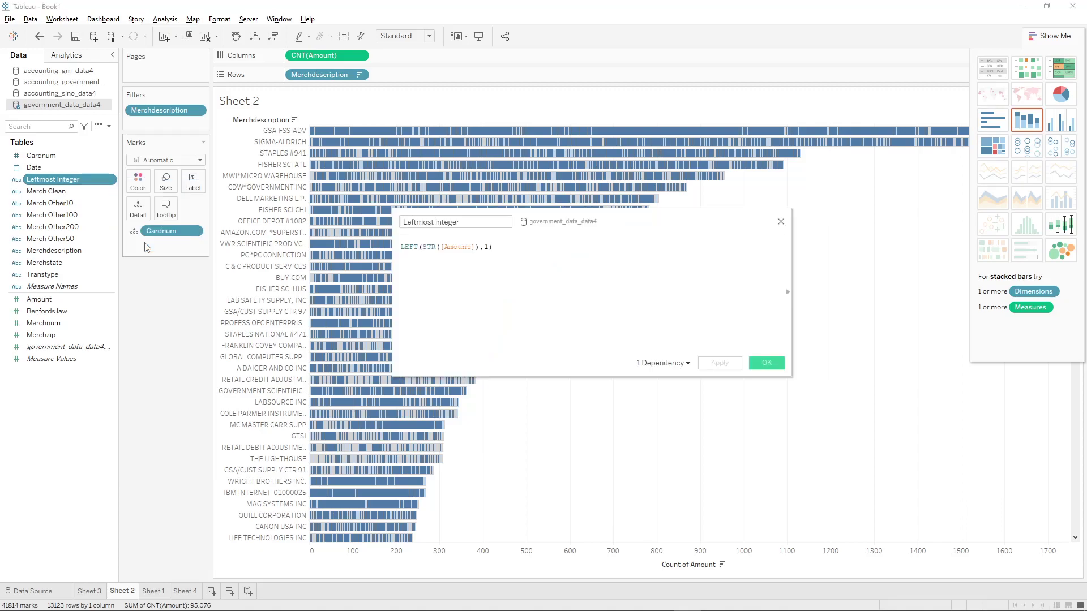
left_click_drag(639, 216, 649, 138)
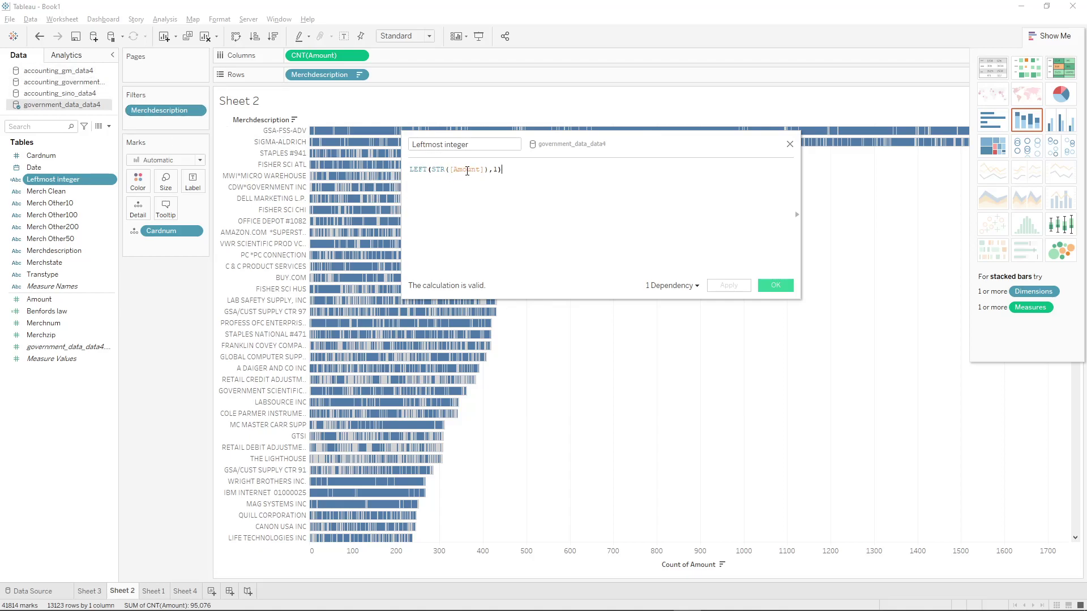
left_click(35, 592)
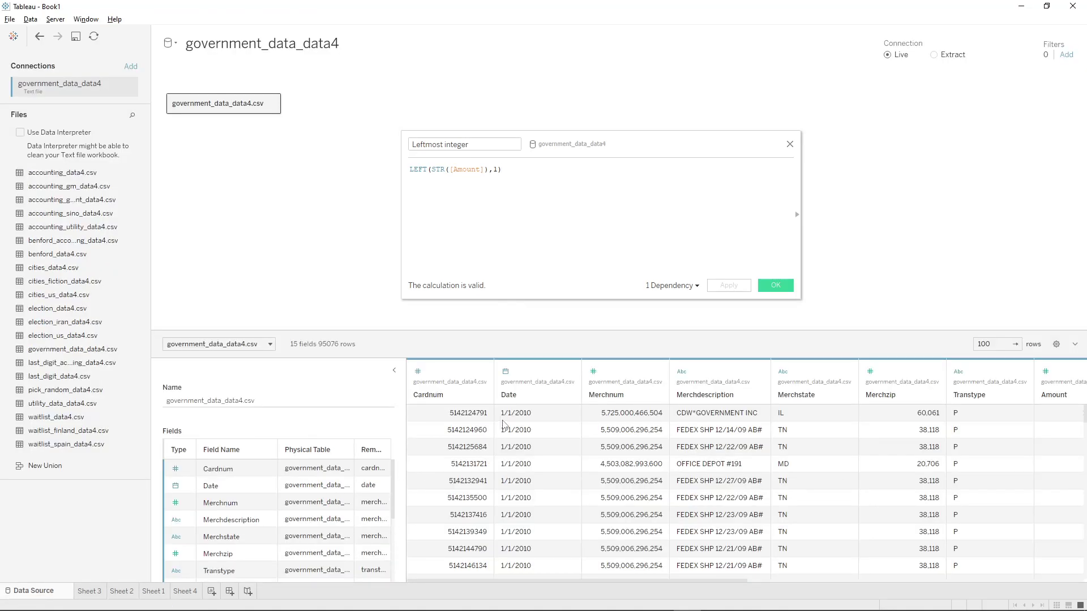
left_click_drag(485, 584, 667, 581)
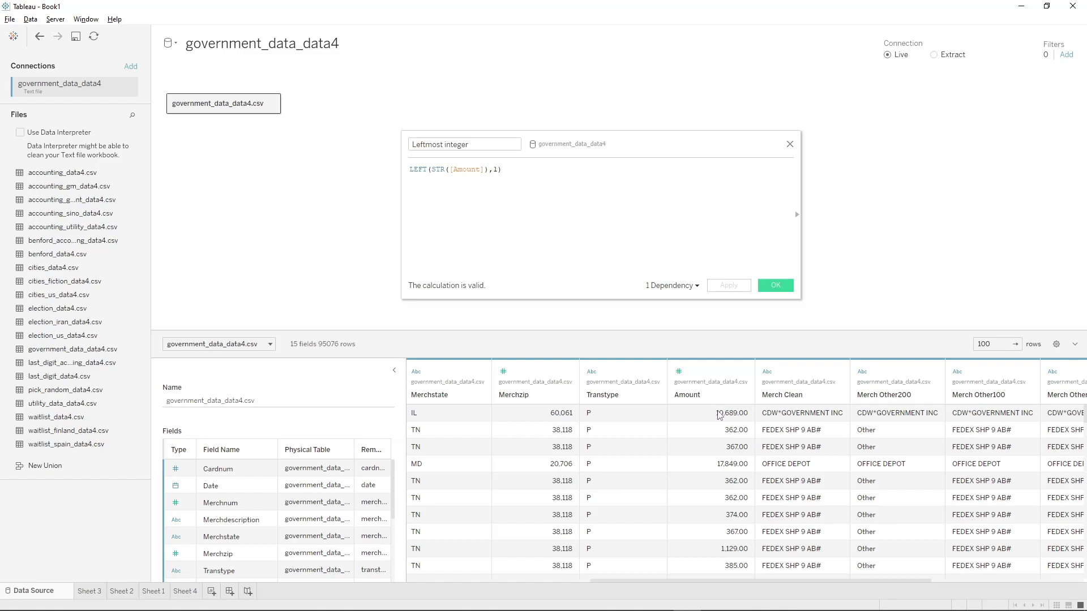
left_click_drag(516, 168, 387, 169)
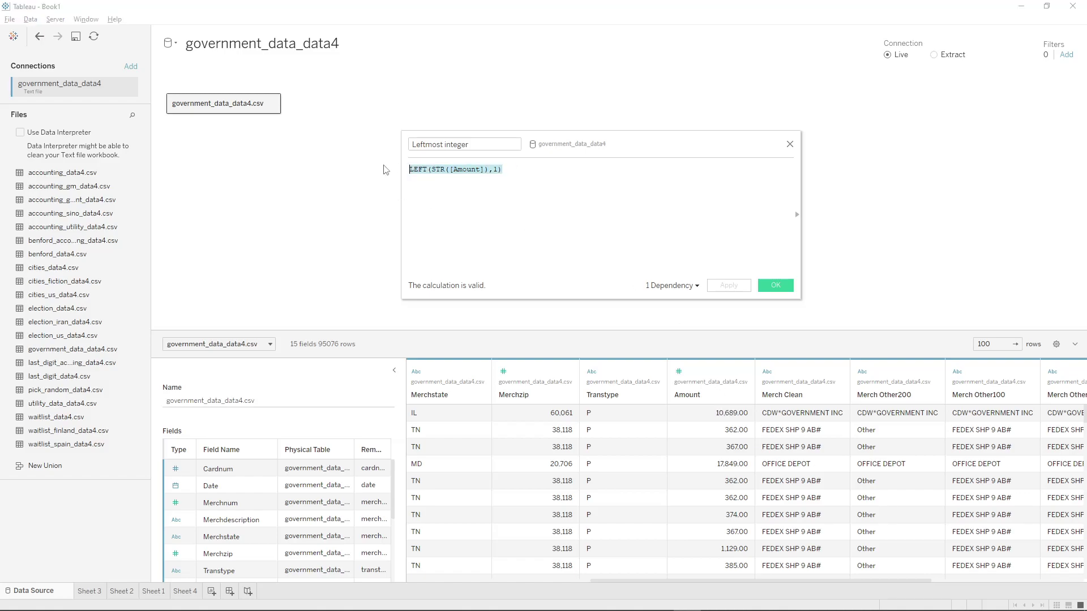
left_click(438, 170)
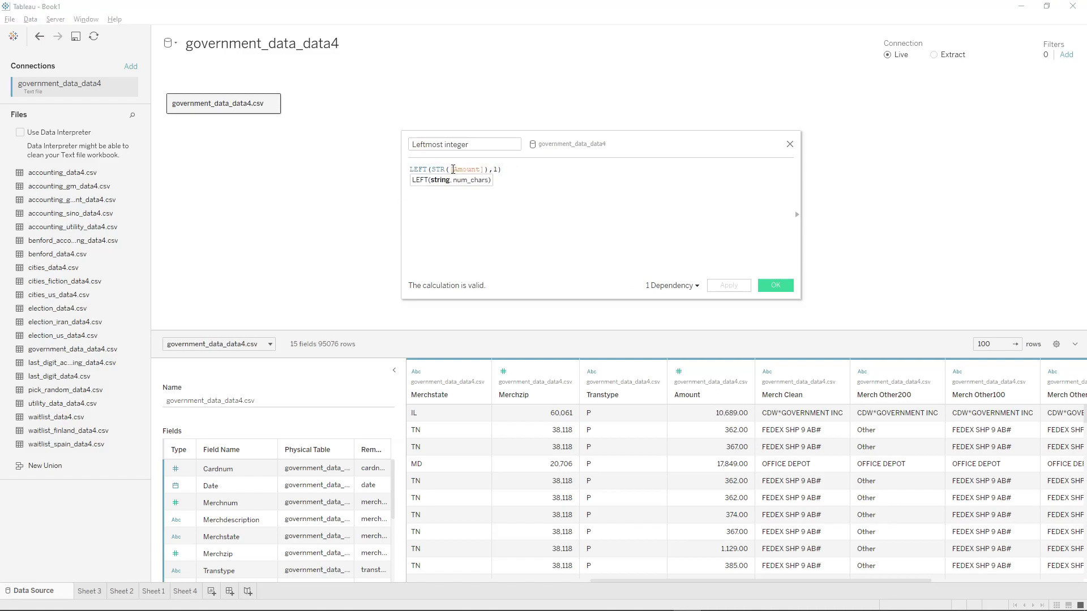
left_click(575, 219)
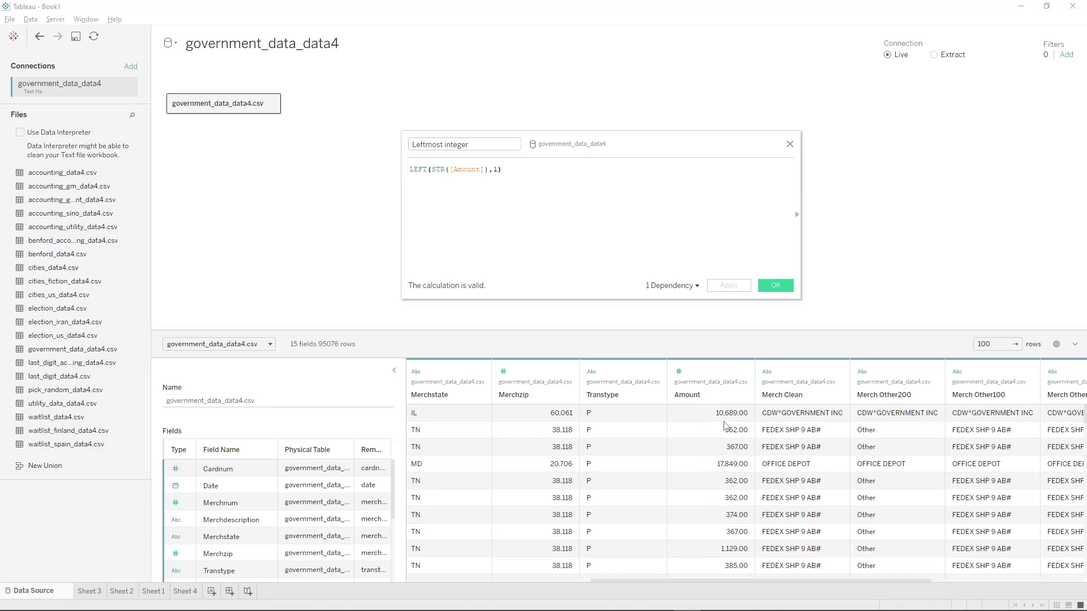
left_click(790, 144)
On Sheet 2, copy the card number of the largest GSA-FSS-ADV segment from its summary data
left_click(185, 591)
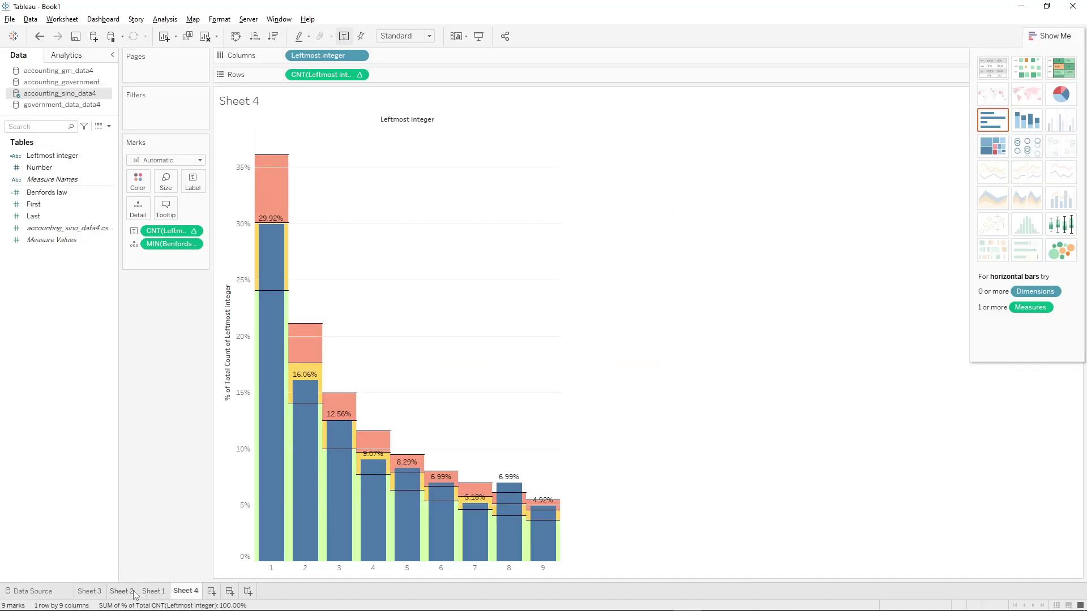
left_click(122, 591)
mouse_move(680, 133)
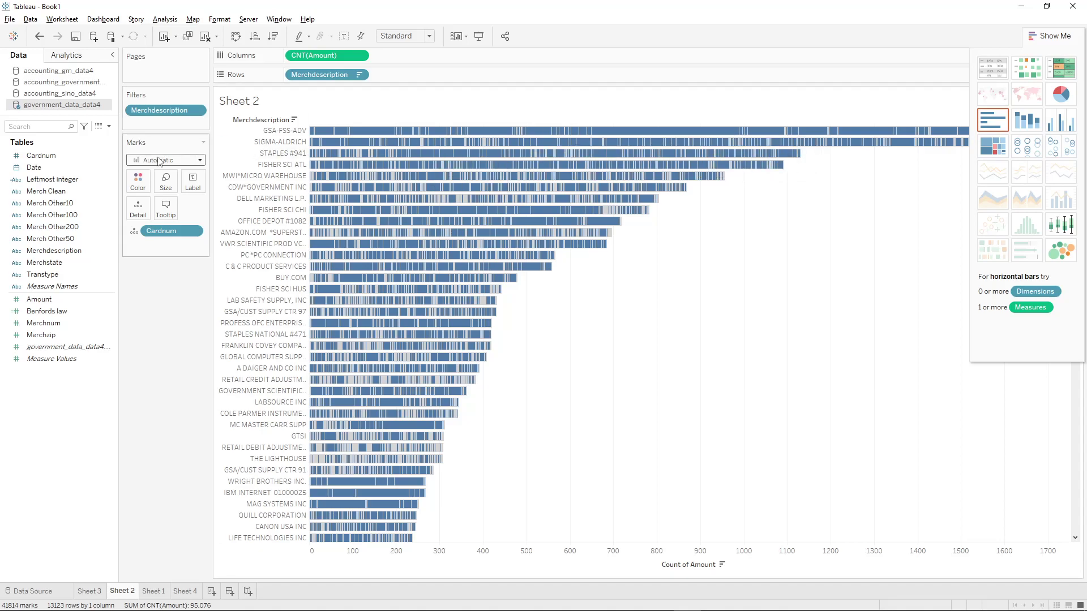
left_click_drag(154, 237, 161, 121)
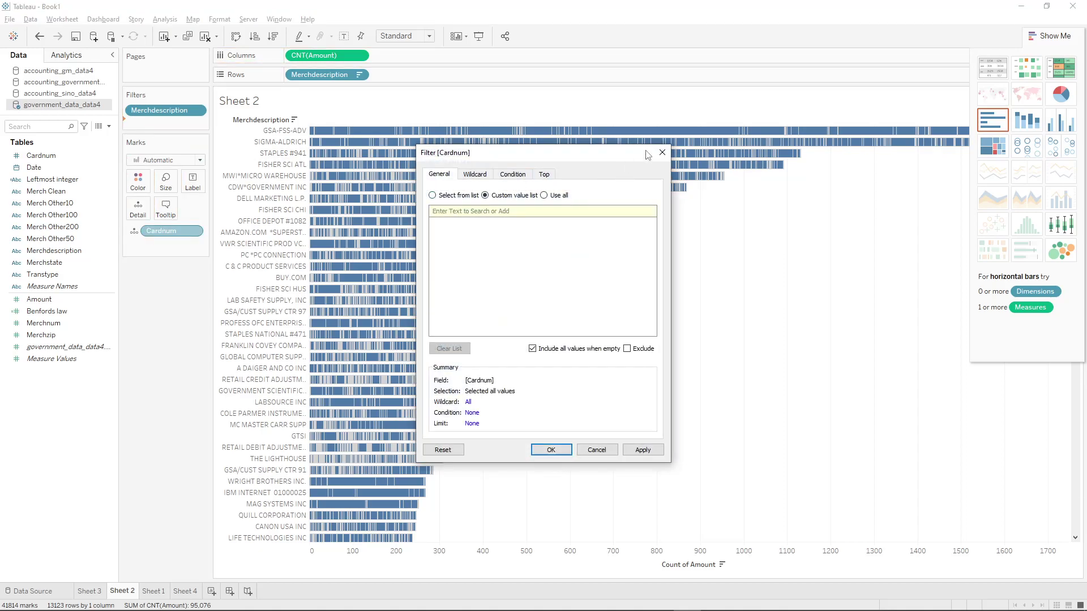
left_click(662, 152)
left_click(664, 132)
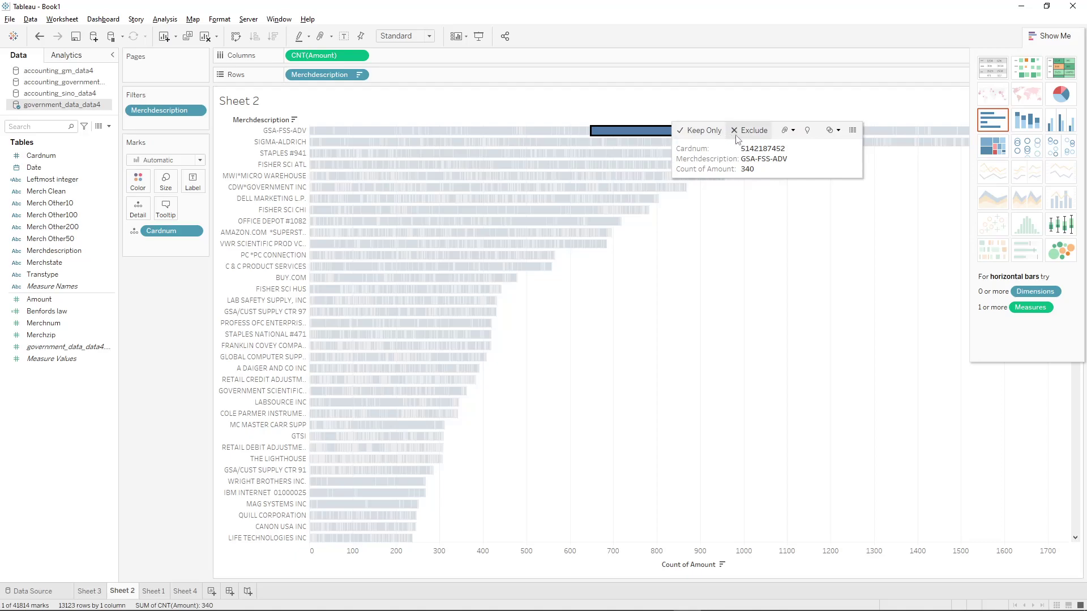
left_click(853, 135)
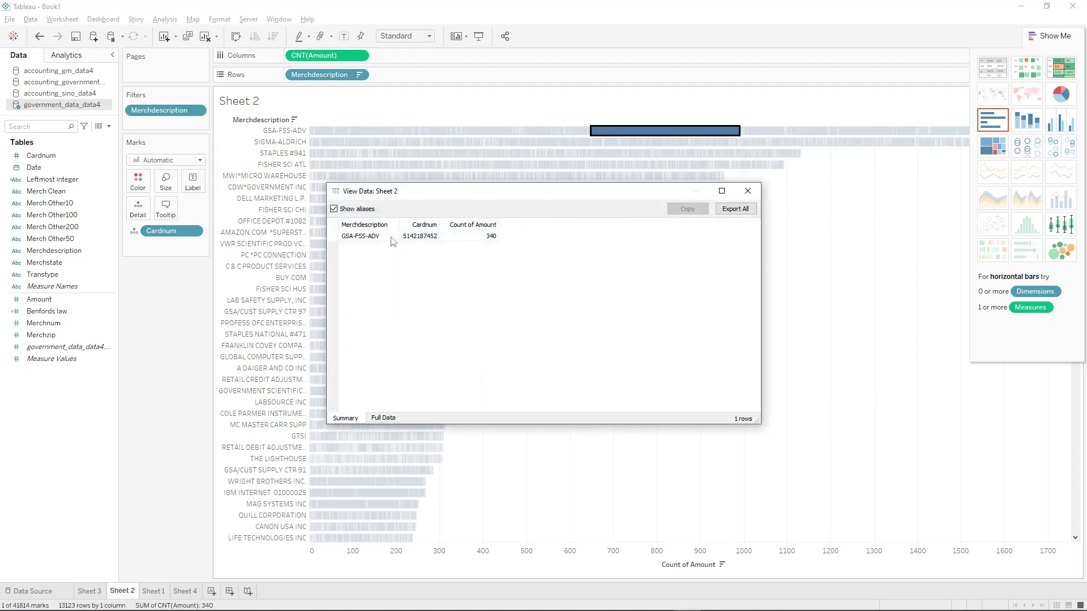
left_click(409, 236)
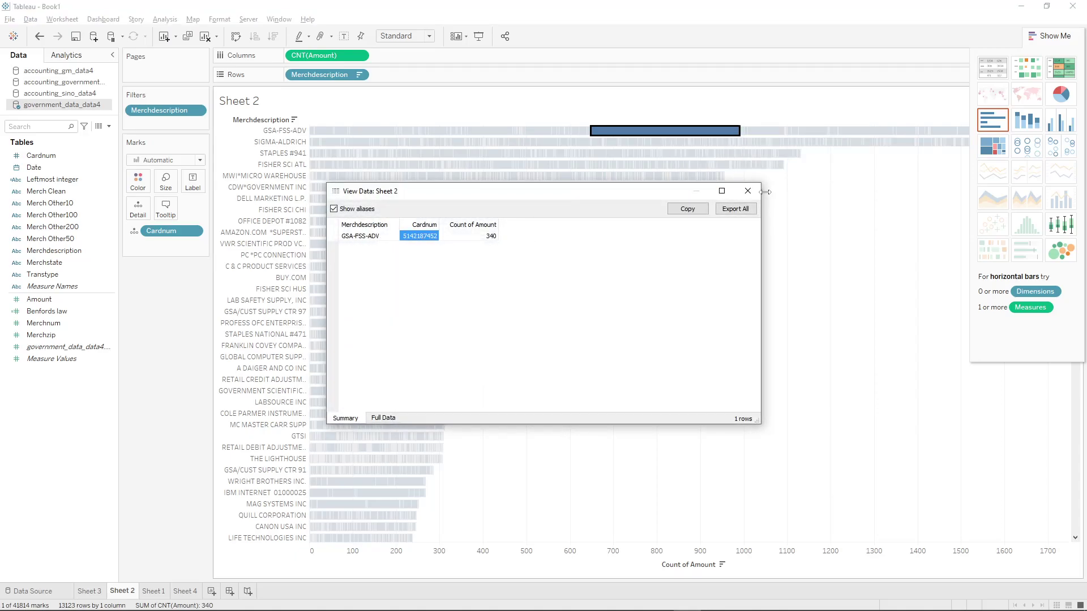
left_click(688, 209)
left_click(748, 191)
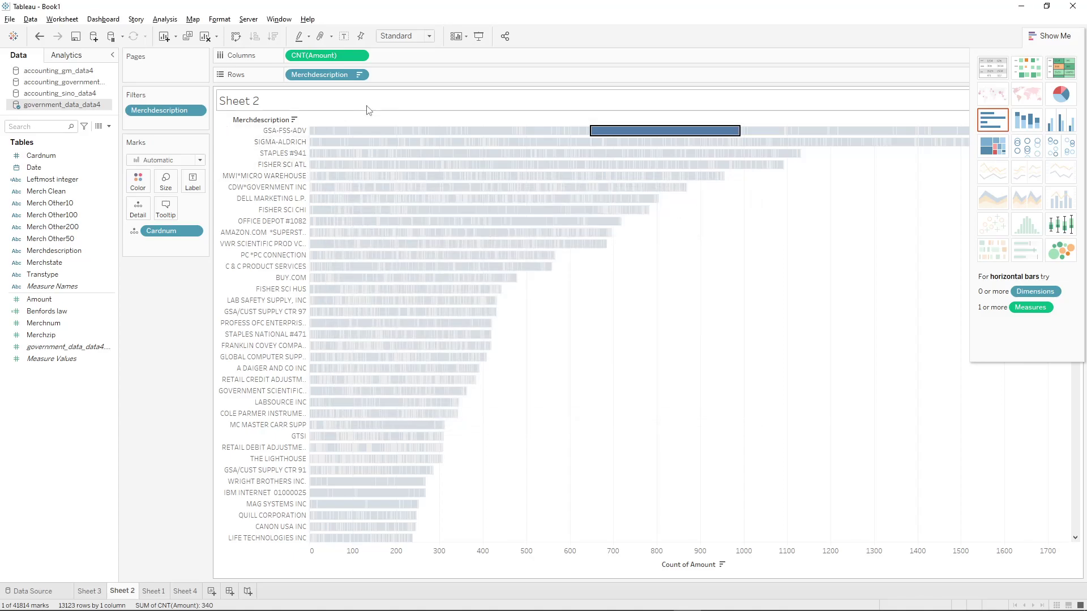
Filter Sheet 2 by Cardnum from the value list, clearing all values and keeping only the copied card number
left_click_drag(164, 230, 168, 129)
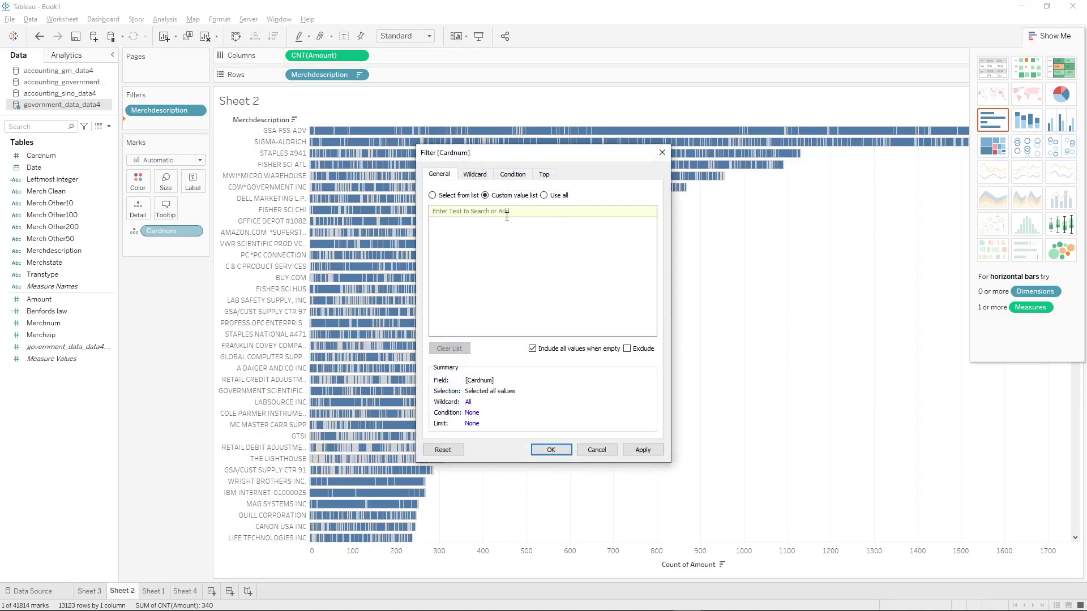
left_click(433, 195)
key("ctrl+v")
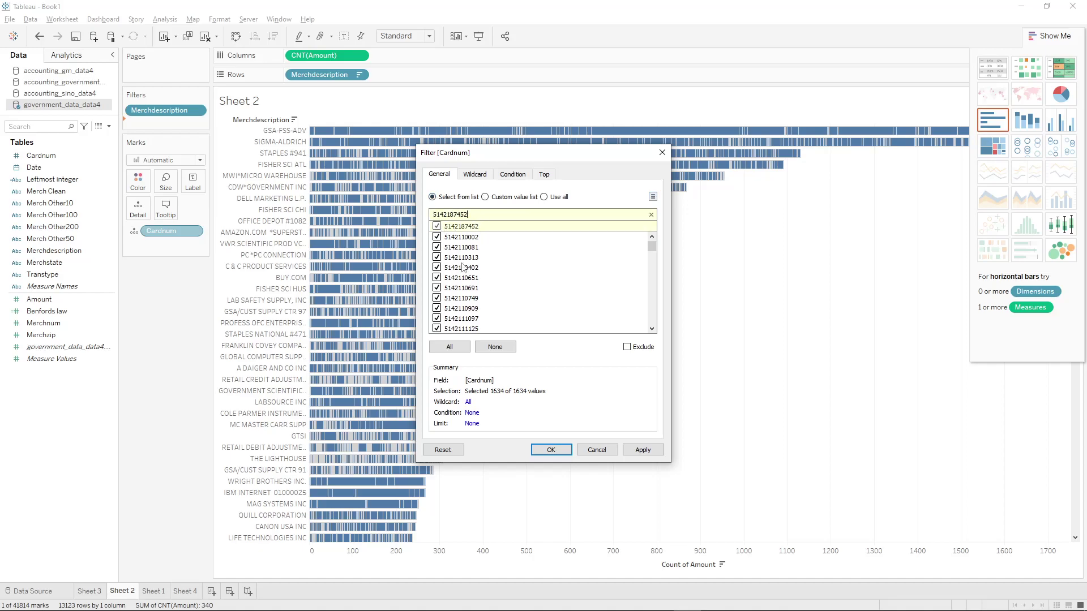
left_click(465, 348)
left_click(492, 348)
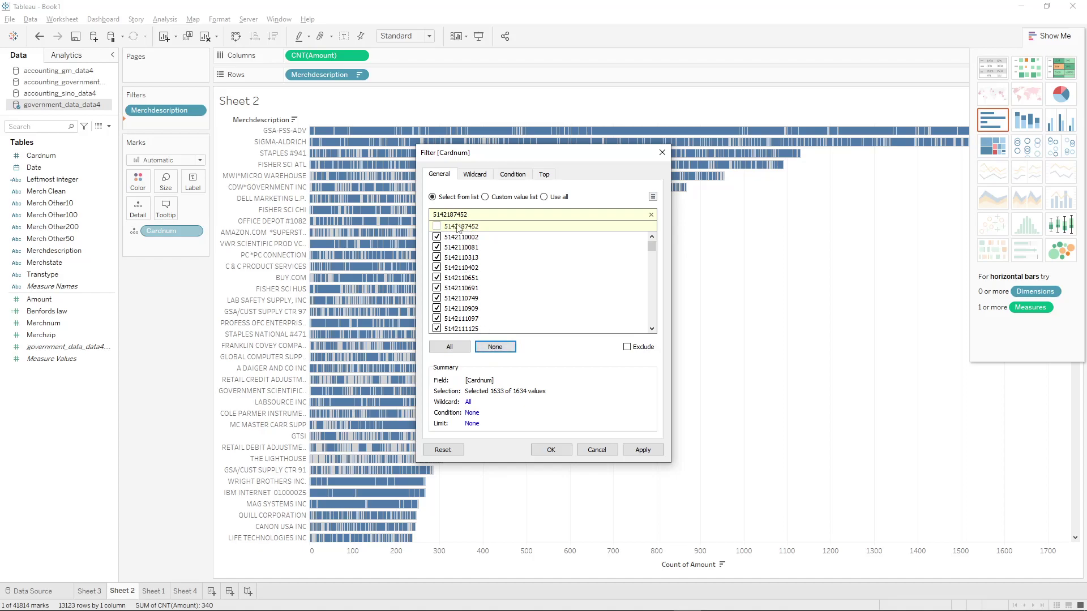
left_click(651, 215)
left_click(510, 347)
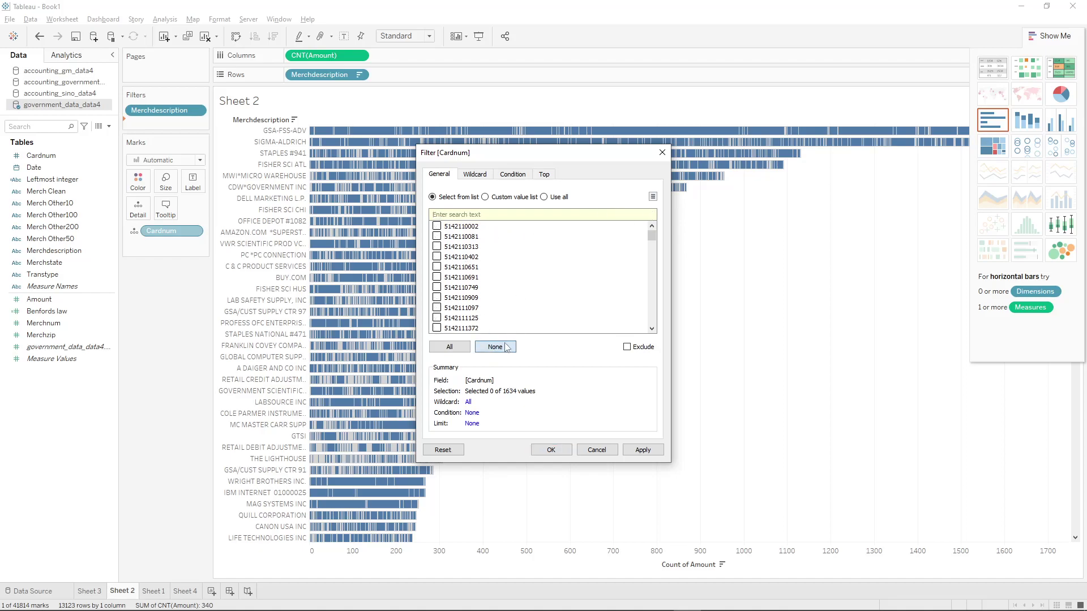
left_click(460, 214)
key("ctrl+v")
left_click(437, 226)
left_click(549, 450)
Examine the full list of merchants and transaction counts for the filtered card
mouse_move(383, 138)
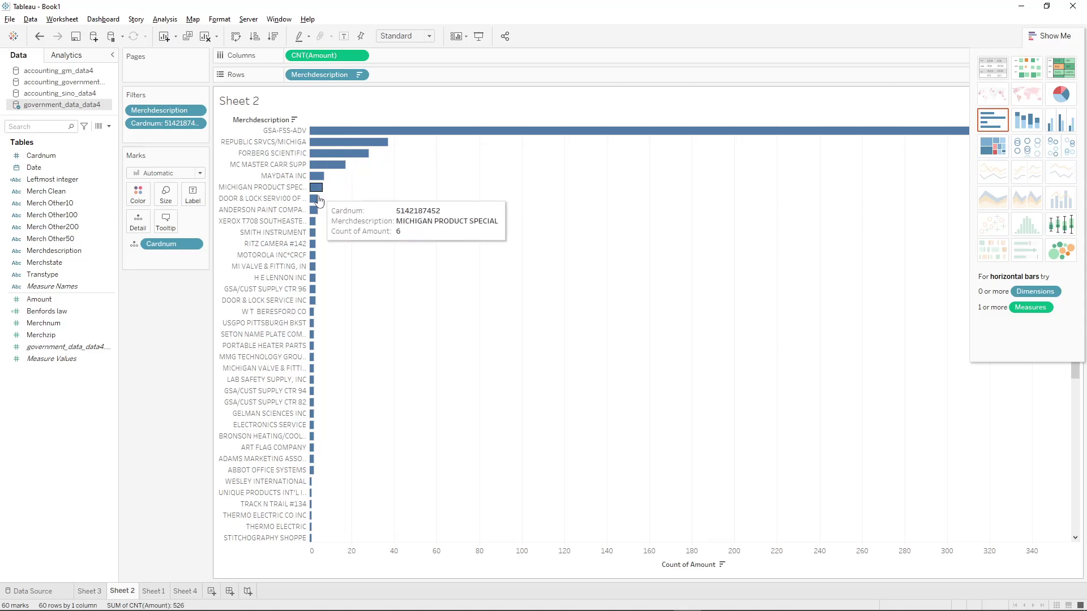
scroll(339, 373, "down", 8)
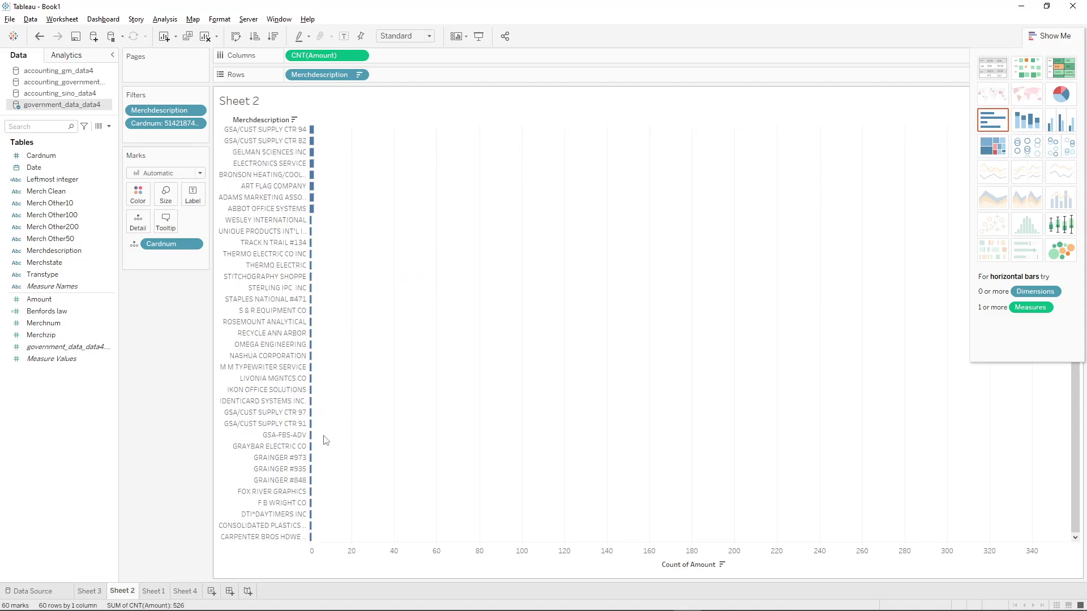
scroll(307, 473, "up", 8)
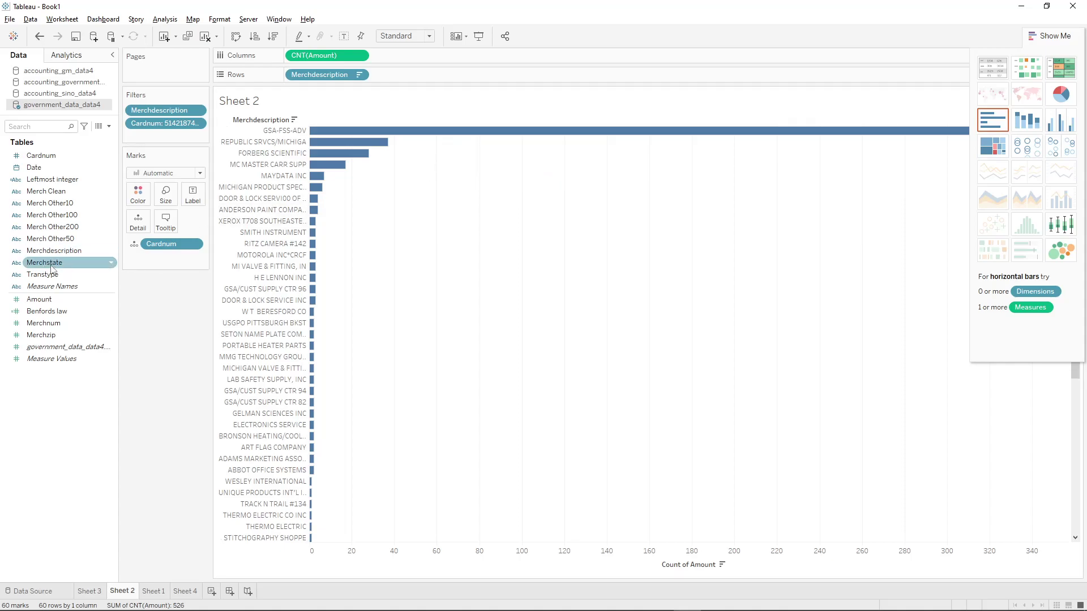
mouse_move(44, 171)
left_mouse_down()
mouse_move(126, 150)
mouse_move(43, 172)
left_mouse_up()
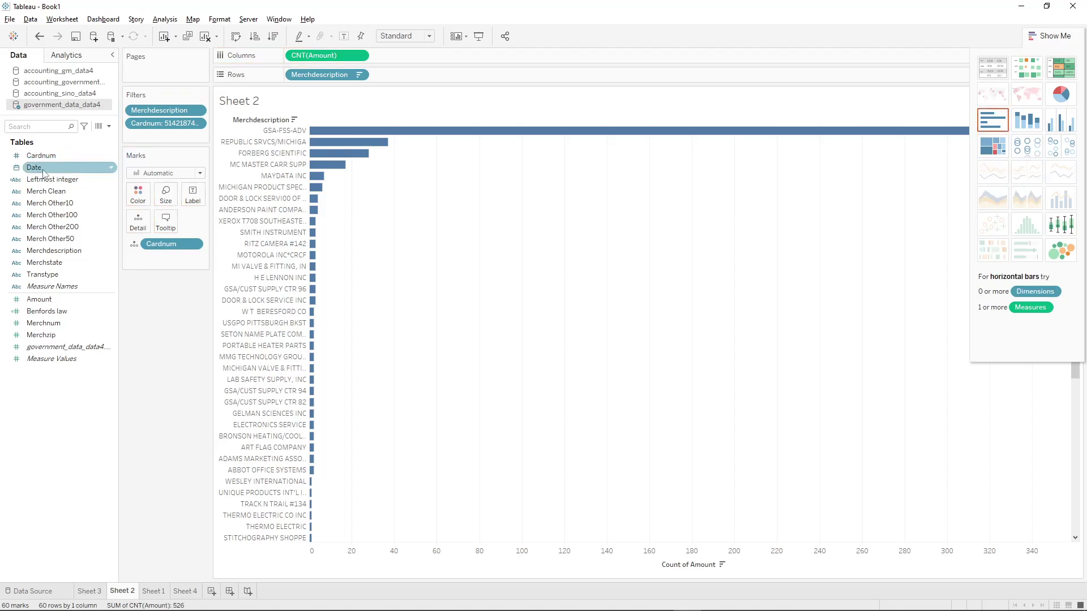
Review the filtered merchant chart alongside the leading-digit charts on the other sheets, finishing on Sheet 3
left_click(102, 592)
left_click(177, 592)
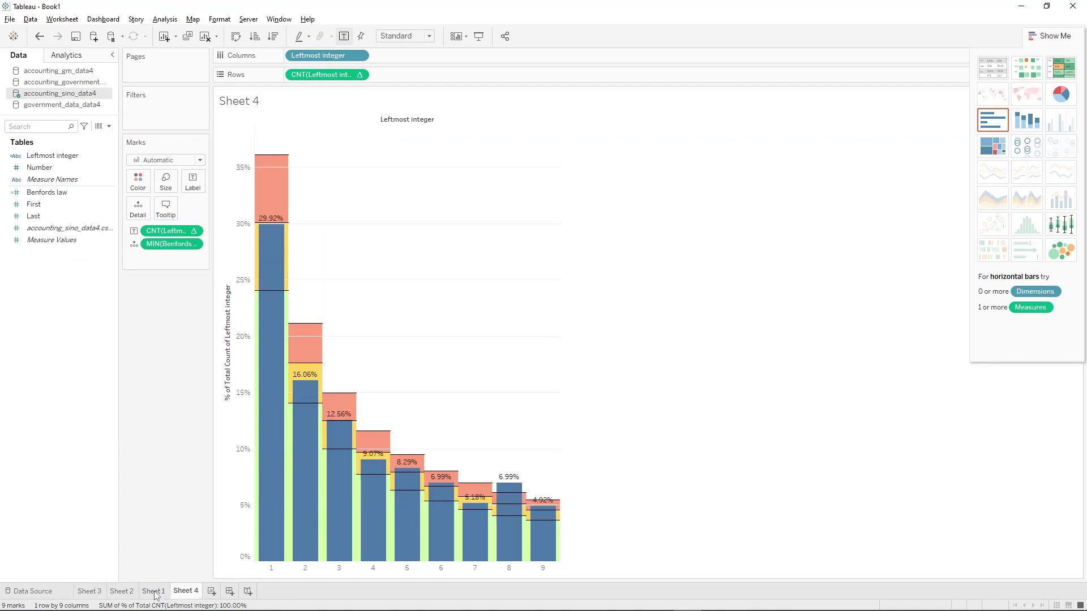
left_click(155, 593)
left_click(118, 592)
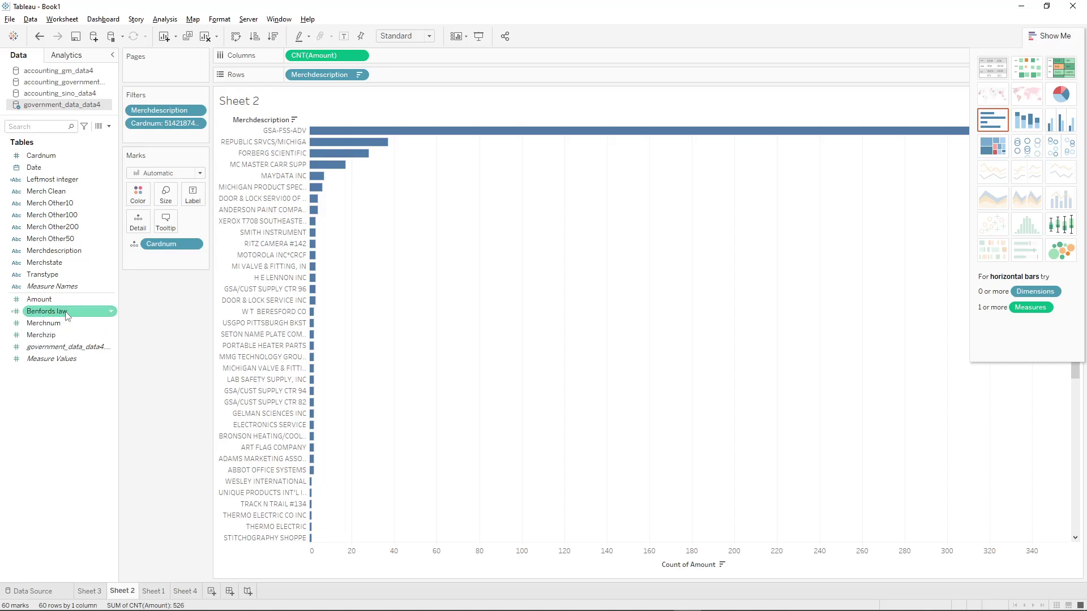
left_click_drag(174, 111, 64, 399)
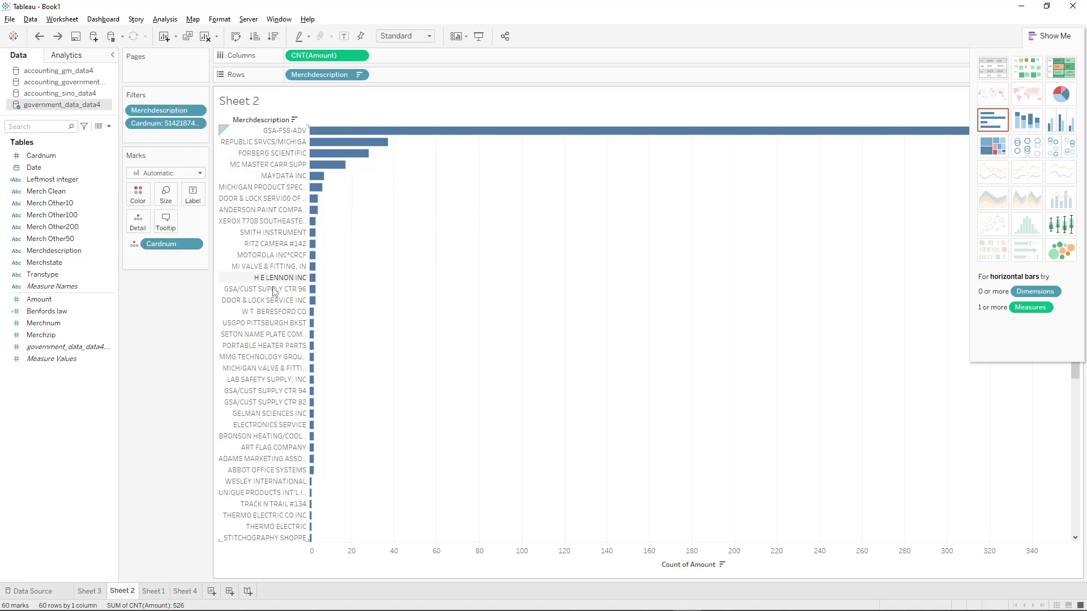
left_click(184, 592)
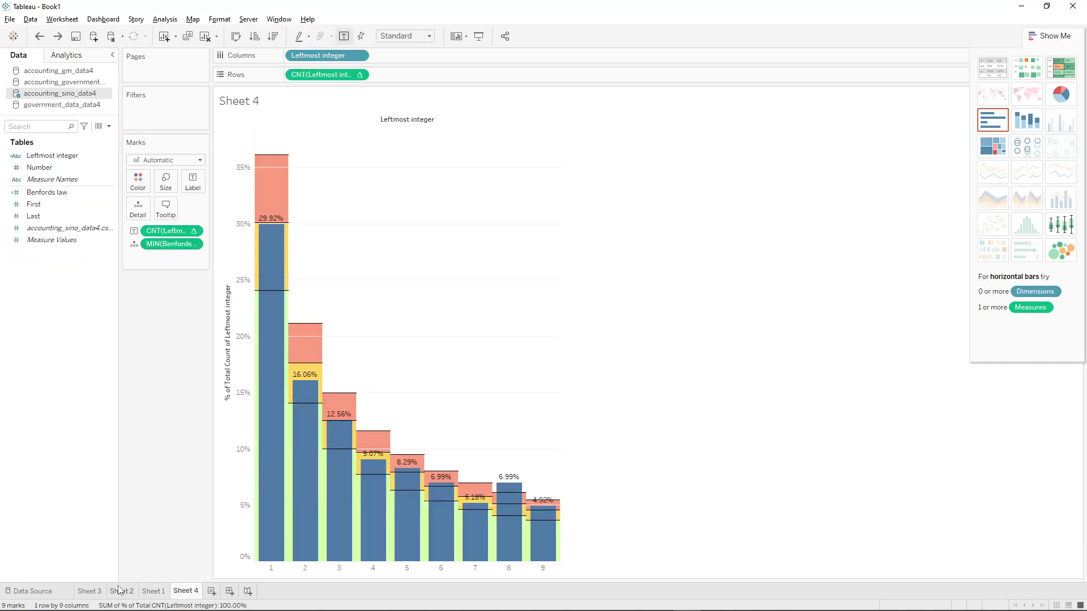
left_click(99, 592)
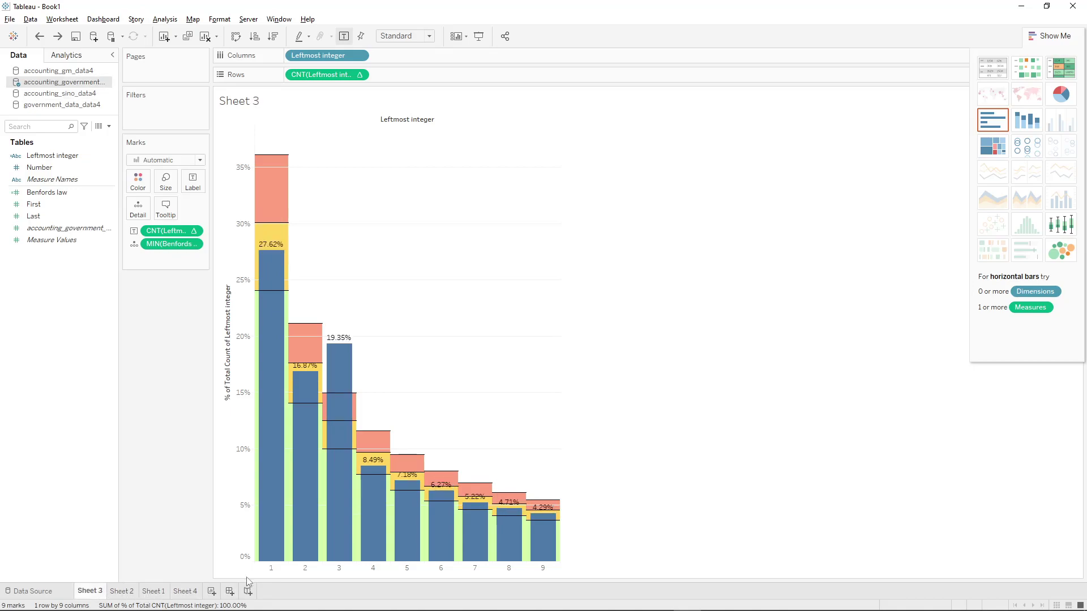